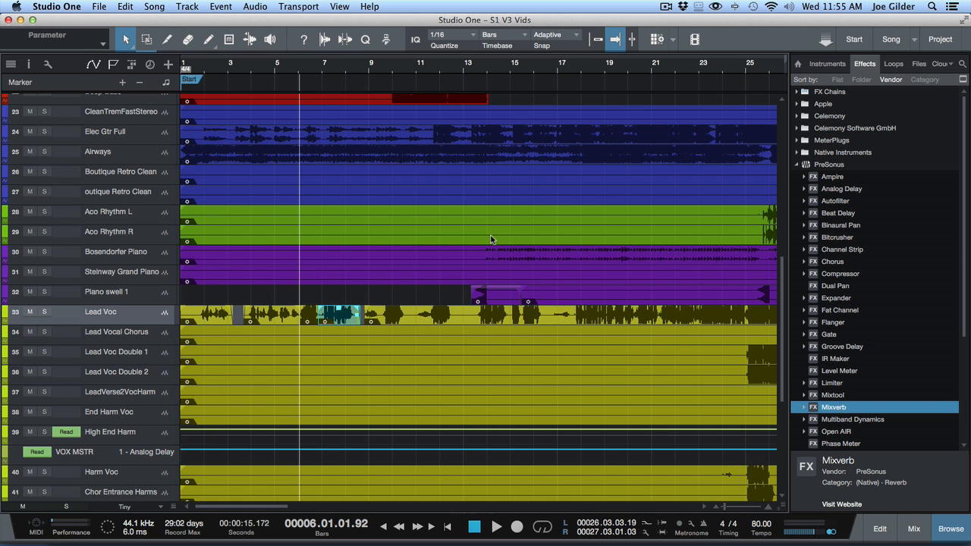
- Hide the browser and select the Elec Gtr Full track
{"action": "key", "text": "F5"}
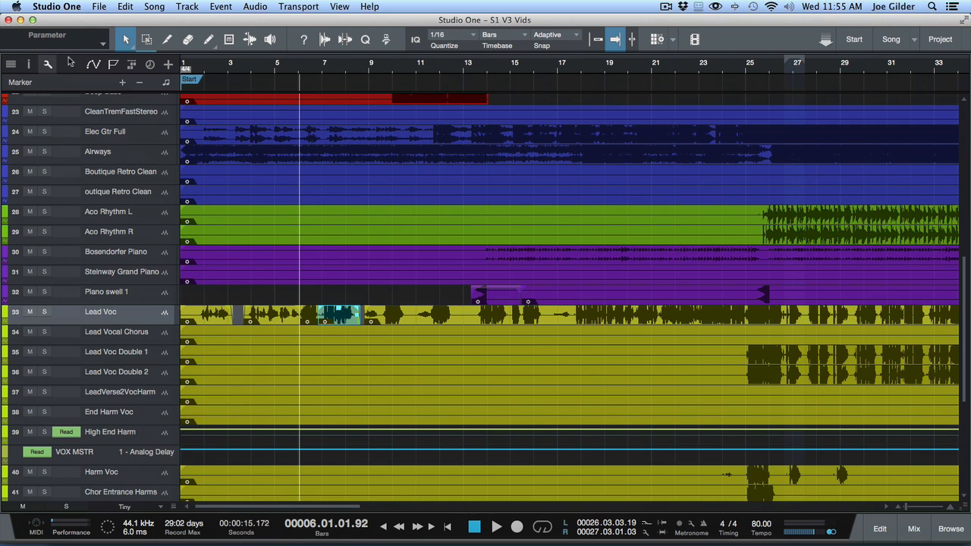
{"action": "left_click", "coordinate": [144, 113]}
{"action": "left_click", "coordinate": [140, 135]}
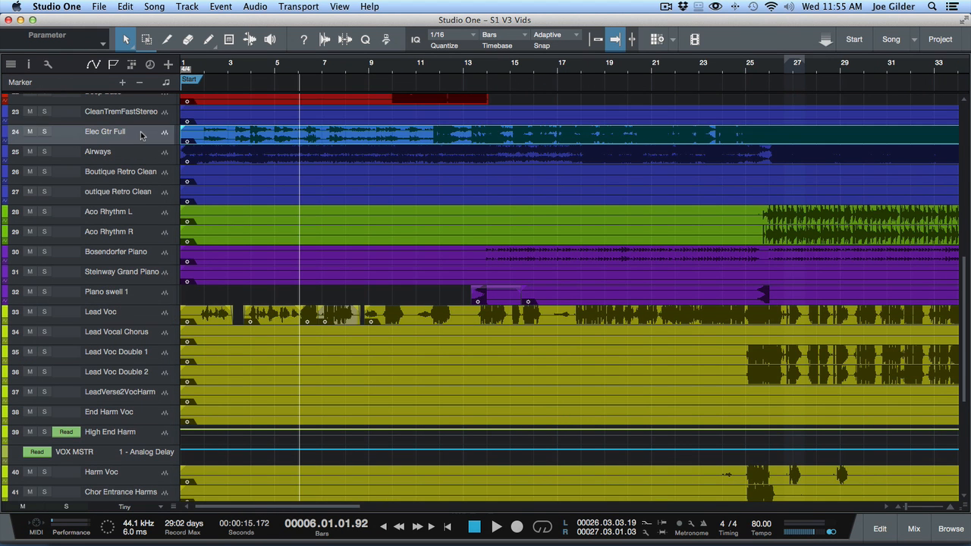
- Show the full mixer and inspect the Pro EQ settings on the Steinway Grand Piano channel
{"action": "key", "text": "F3"}
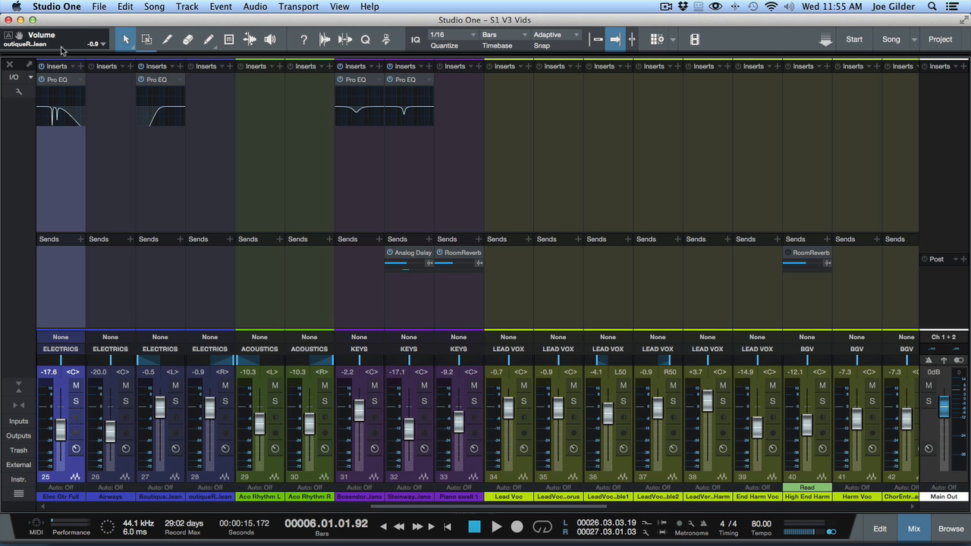
{"action": "left_click", "coordinate": [409, 81]}
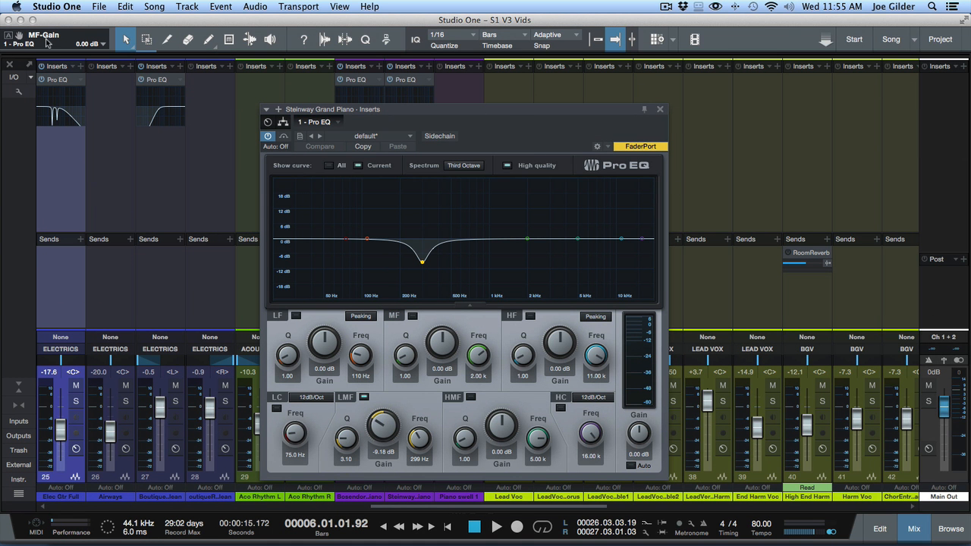
{"action": "left_click", "coordinate": [660, 108]}
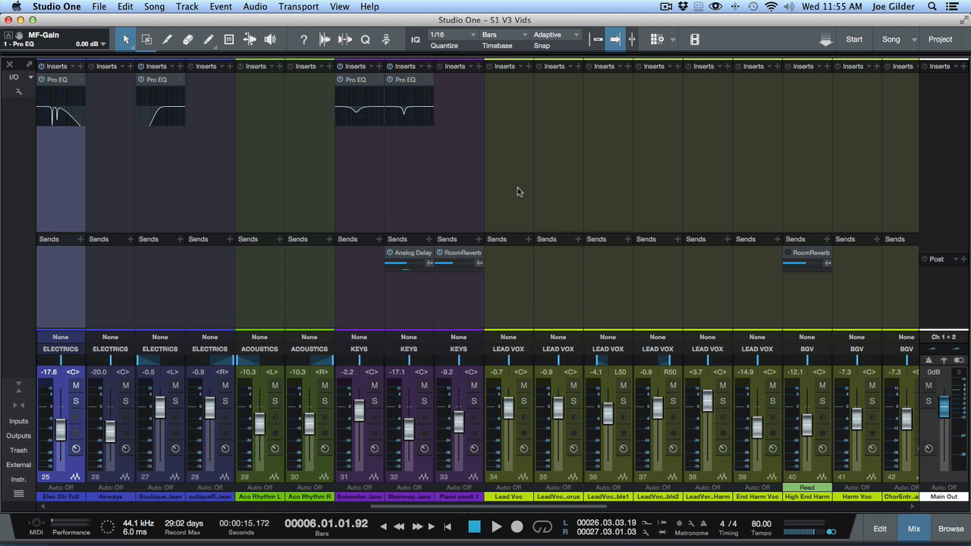
- Raise the Delay effects channel's fader to 0 dB and audition the mix with it
{"action": "key", "text": "F3"}
{"action": "key", "text": "F3"}
{"action": "scroll", "coordinate": [584, 199], "scroll_direction": "right", "scroll_amount": 10}
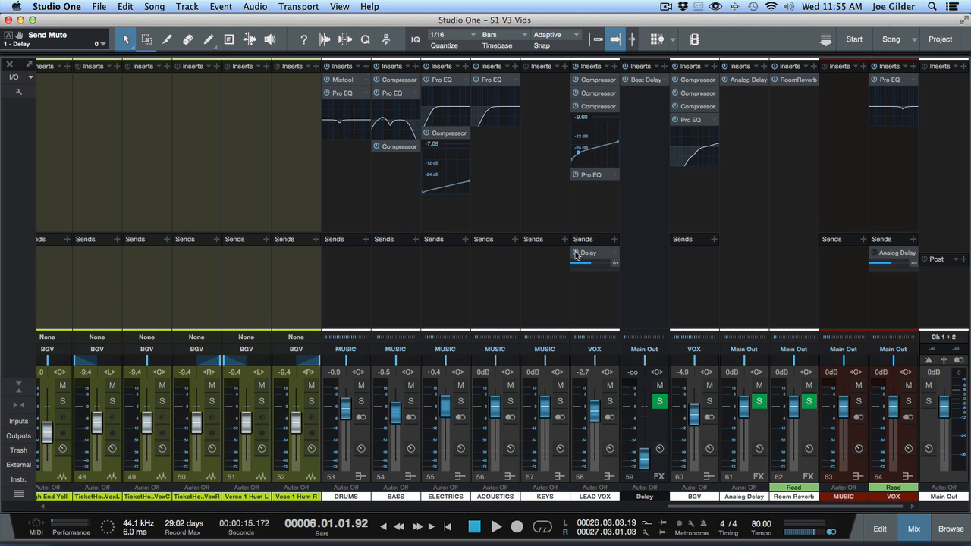
{"action": "left_click_drag", "start_coordinate": [645, 453], "coordinate": [646, 407]}
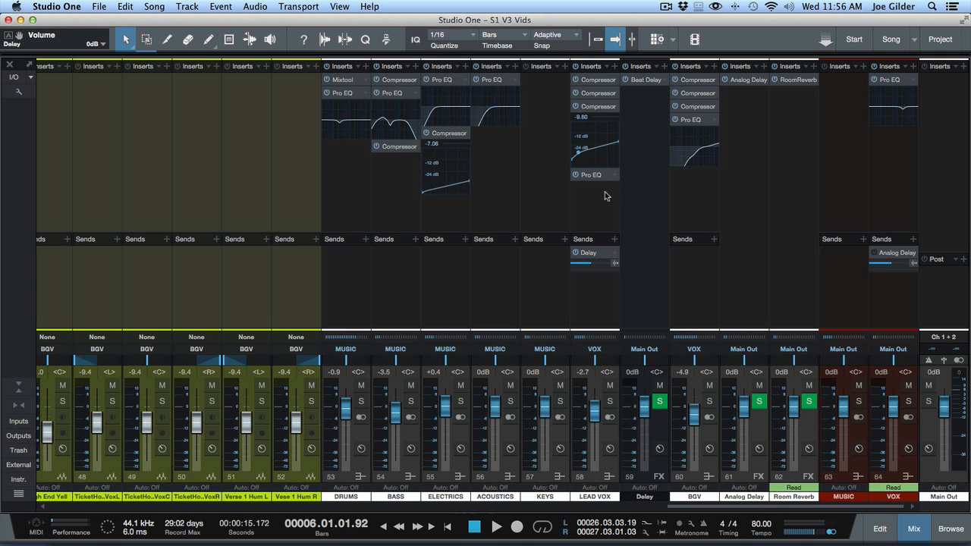
{"action": "key", "text": "space"}
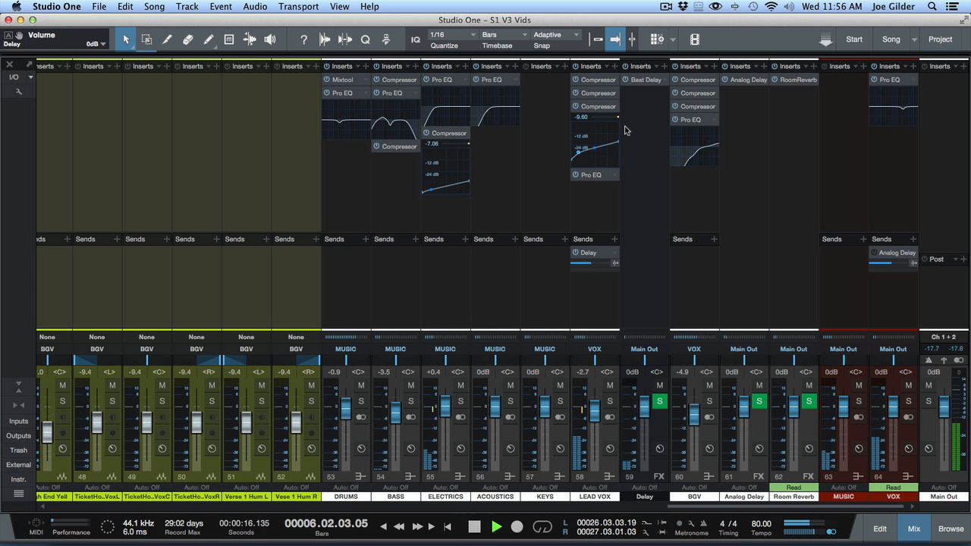
{"action": "key", "text": "space"}
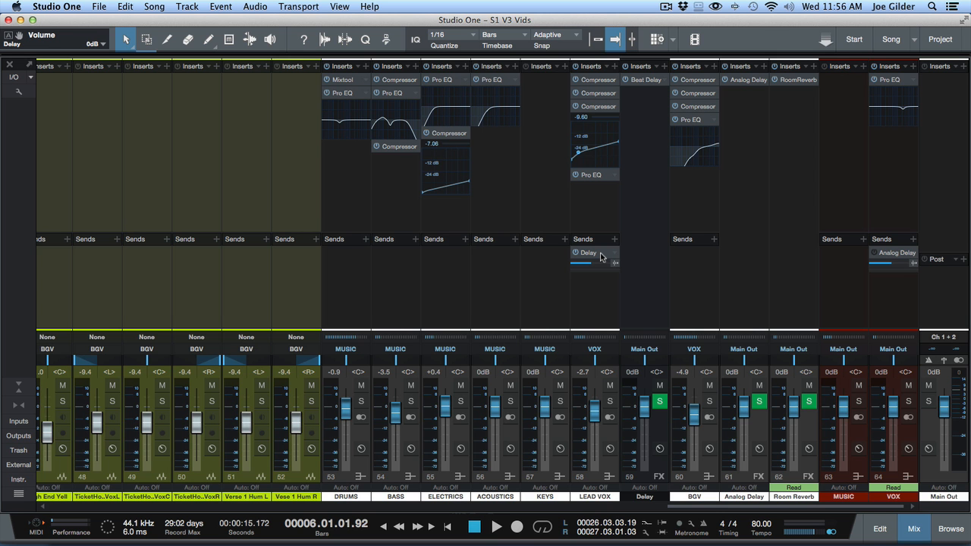
- Return to the arrangement view and play the lead vocal passage around bar 8
{"action": "key", "text": "F3"}
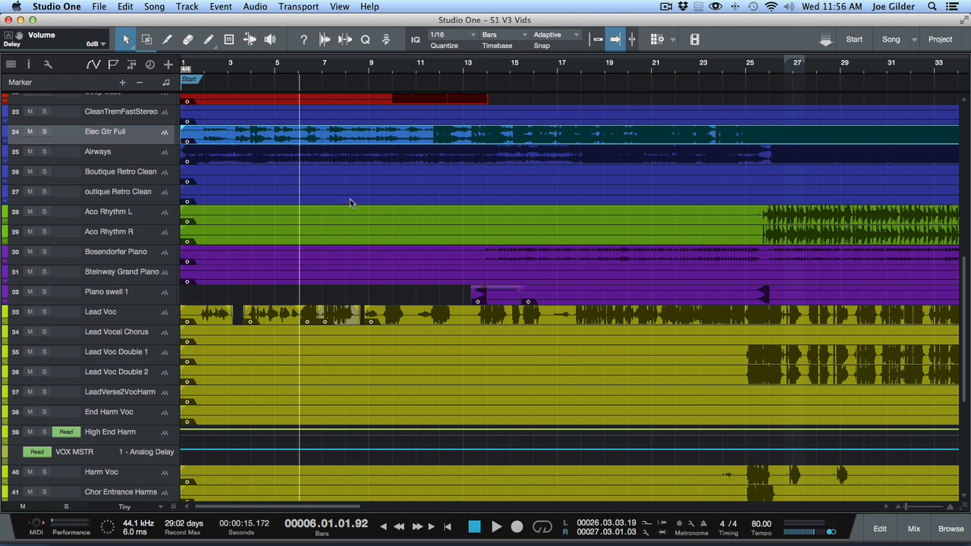
{"action": "scroll", "coordinate": [313, 90], "scroll_direction": "up", "scroll_amount": 1}
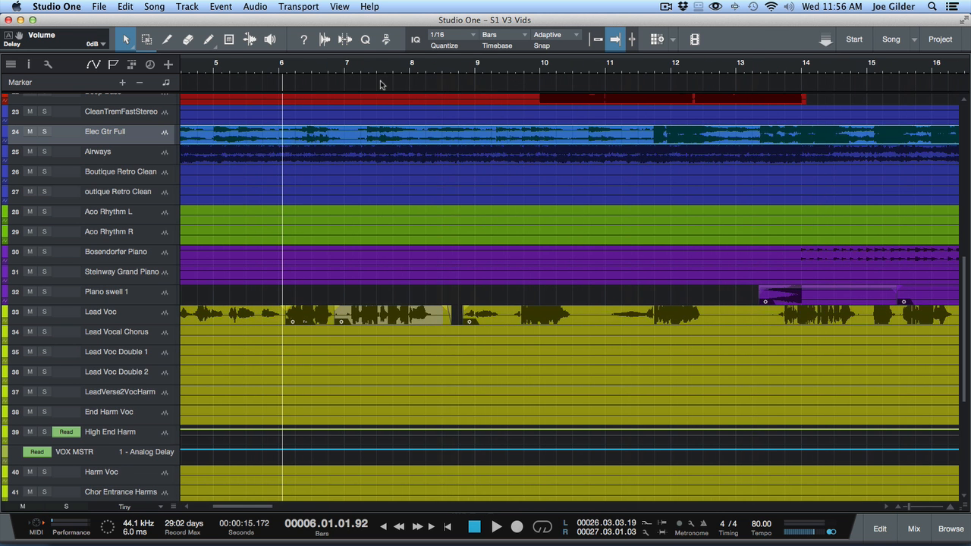
{"action": "left_click", "coordinate": [443, 69]}
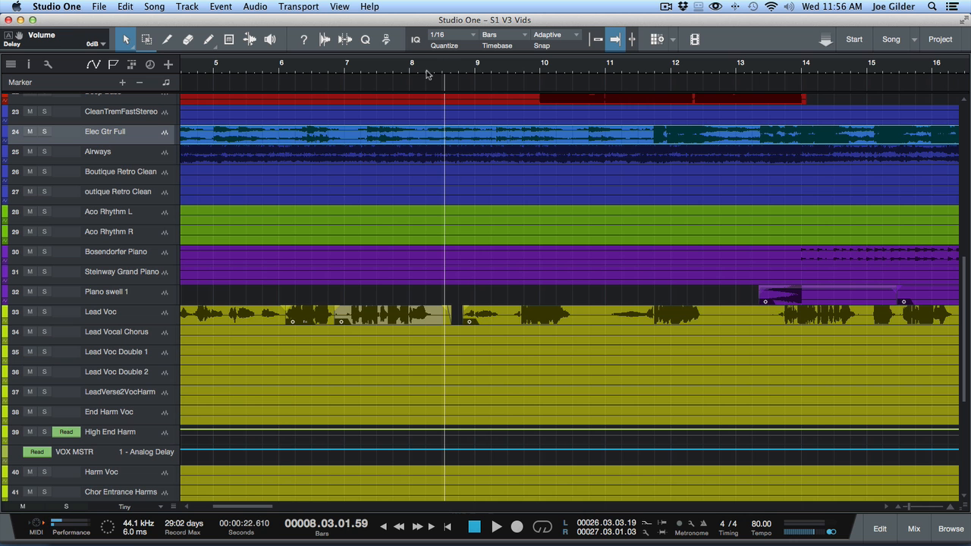
{"action": "key", "text": "space"}
{"action": "key", "text": "space"}
{"action": "left_click", "coordinate": [388, 74]}
{"action": "key", "text": "space"}
{"action": "key", "text": "space"}
- Play the song from about bar 9, beat 2 to hear the delay on the following vocal phrases
{"action": "left_click", "coordinate": [453, 71]}
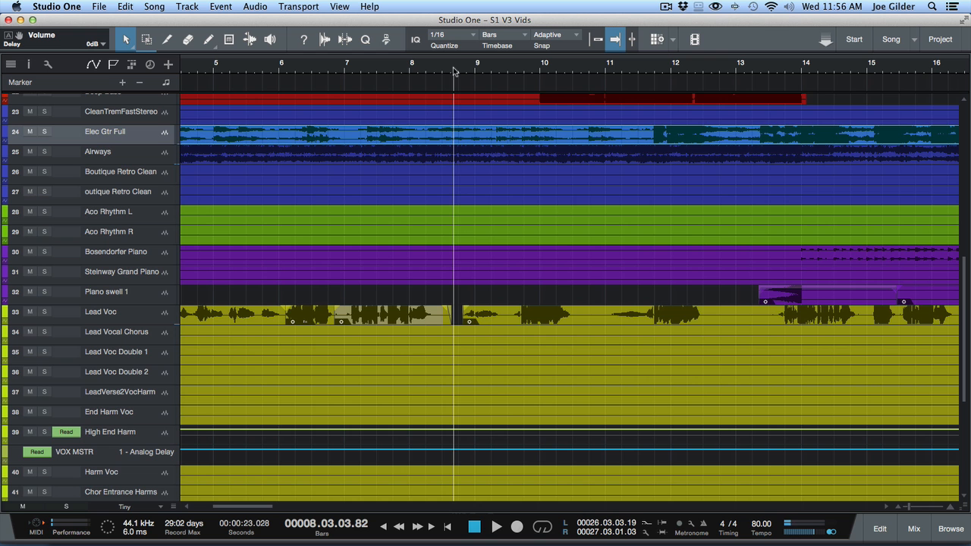
{"action": "left_click", "coordinate": [502, 70]}
{"action": "key", "text": "space"}
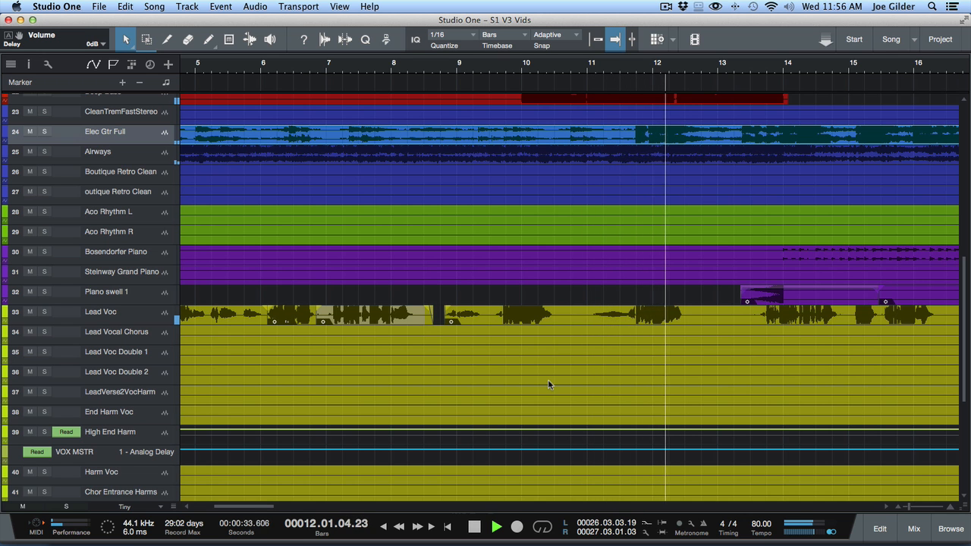
{"action": "key", "text": "space"}
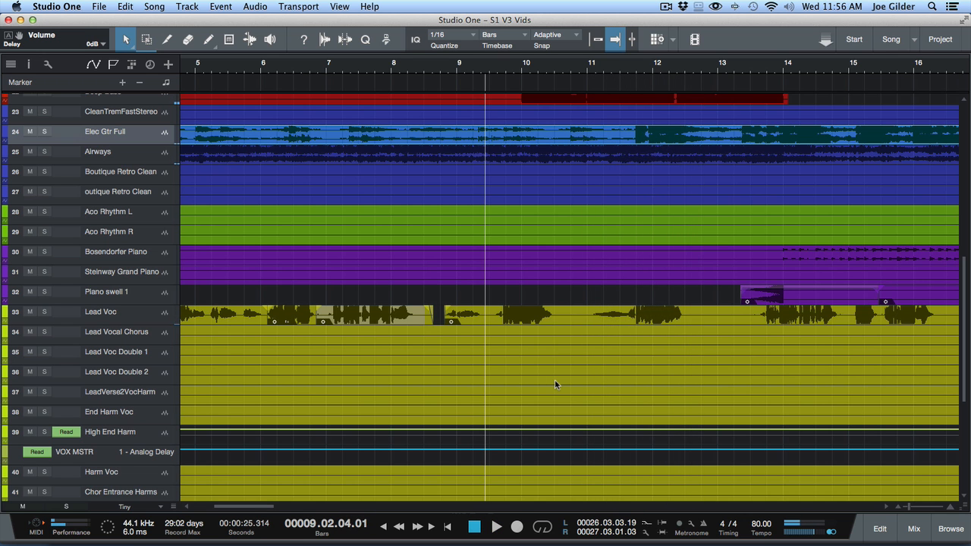
- Show the mixer at reduced height below the arrangement and enlarge the Lead Voc track
{"action": "key", "text": "F3"}
{"action": "key", "text": "F3"}
{"action": "key", "text": "F3"}
{"action": "left_click_drag", "start_coordinate": [506, 57], "coordinate": [525, 244]}
{"action": "scroll", "coordinate": [525, 182], "scroll_direction": "down", "scroll_amount": 5}
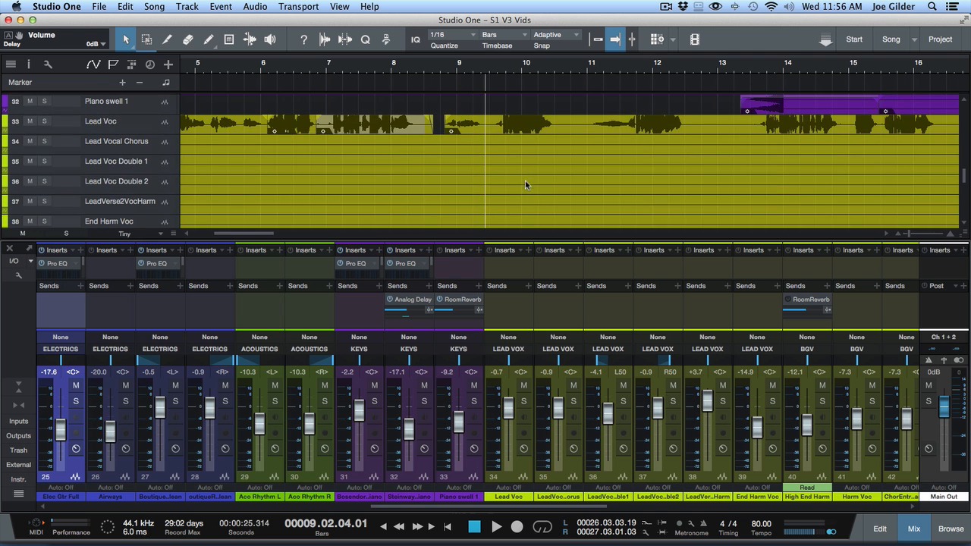
{"action": "left_click_drag", "start_coordinate": [122, 133], "coordinate": [144, 213]}
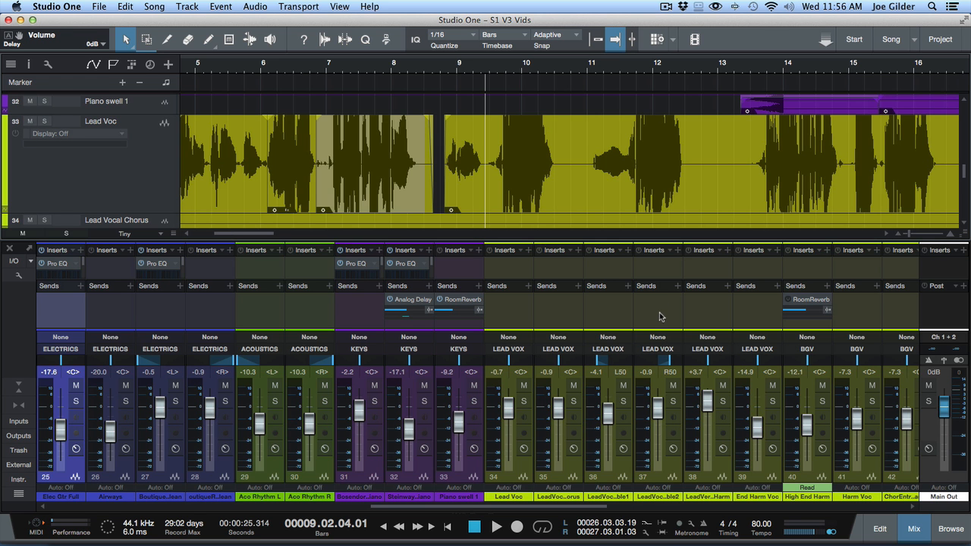
- Mute the Delay send on the LEAD VOX bus and audition the vocal from about bar 8
{"action": "scroll", "coordinate": [661, 310], "scroll_direction": "right", "scroll_amount": 3}
{"action": "scroll", "coordinate": [805, 308], "scroll_direction": "right", "scroll_amount": 10}
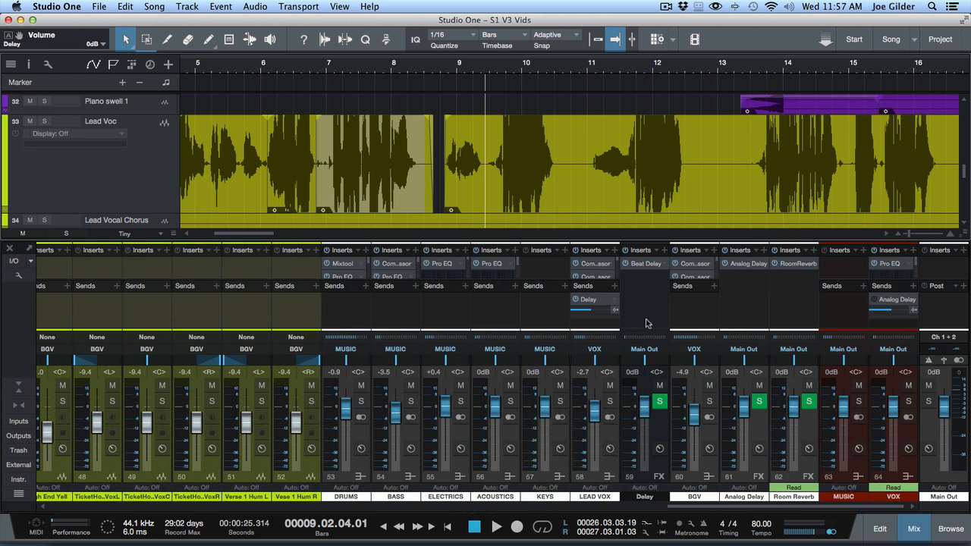
{"action": "left_click", "coordinate": [575, 300]}
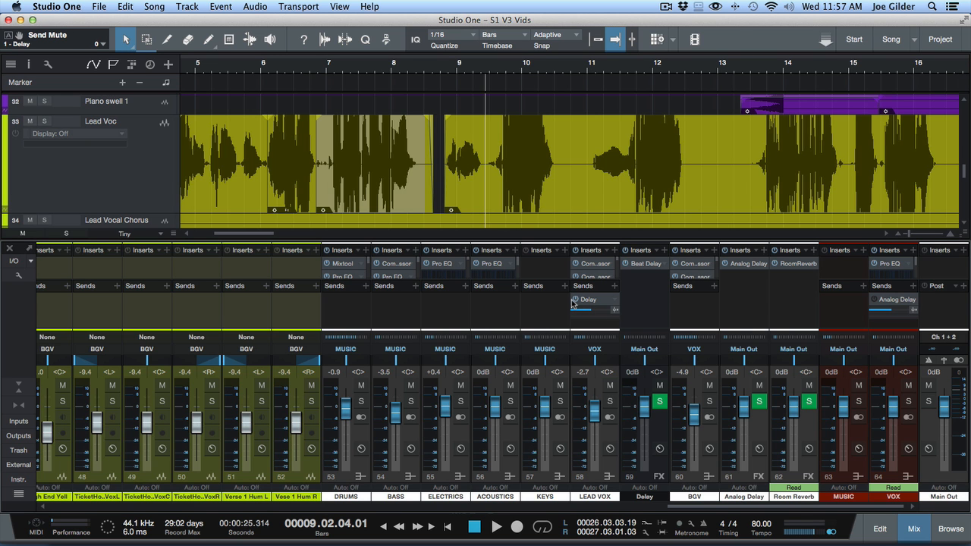
{"action": "left_click", "coordinate": [395, 71]}
{"action": "key", "text": "space"}
{"action": "key", "text": "space"}
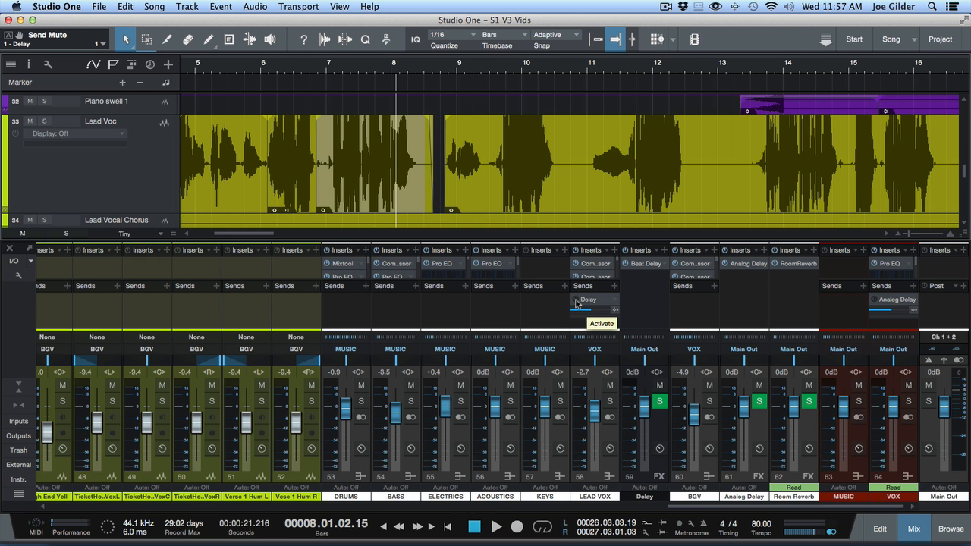
- Audition the vocal while toggling the LEAD VOX Delay send for single phrases, leaving the send muted
{"action": "key", "text": "space"}
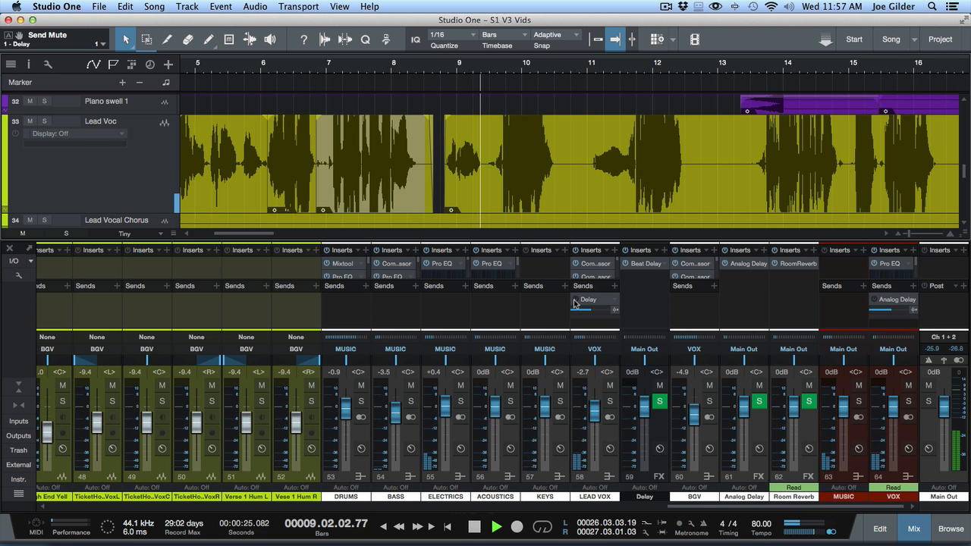
{"action": "left_click", "coordinate": [574, 300]}
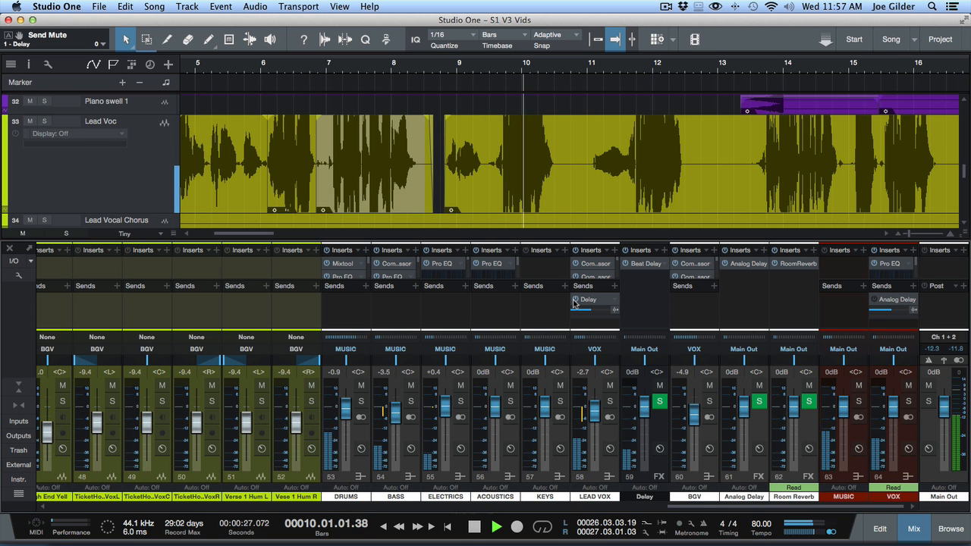
{"action": "left_click", "coordinate": [574, 300]}
{"action": "key", "text": "space"}
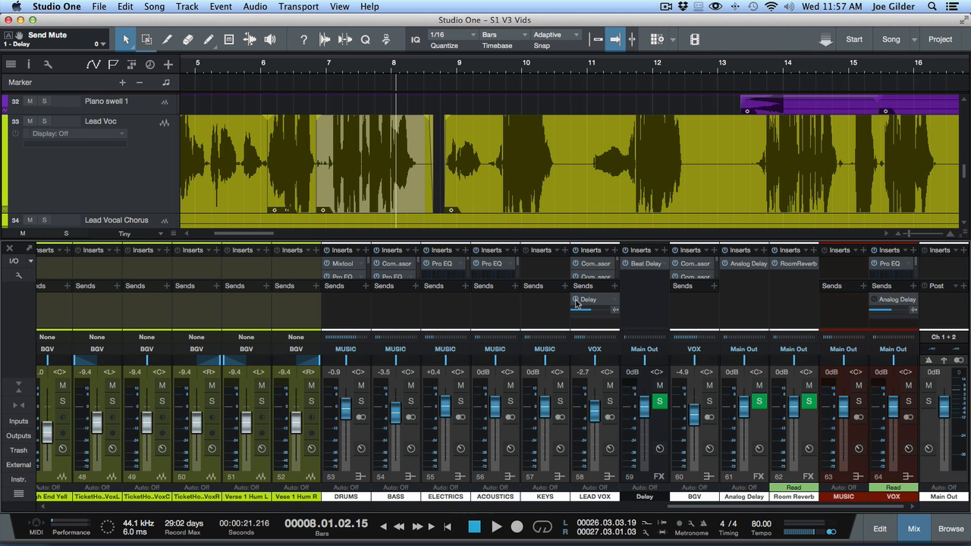
{"action": "left_click", "coordinate": [575, 300]}
- Hide the mixer and create a Send Mute automation lane for the LEAD VOX Delay send
{"action": "key", "text": "F3"}
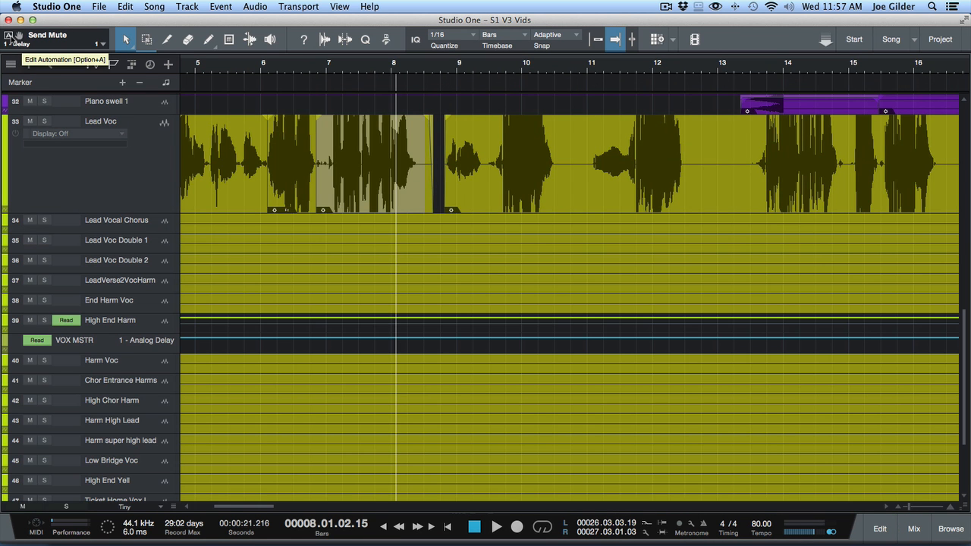
{"action": "left_click", "coordinate": [9, 39]}
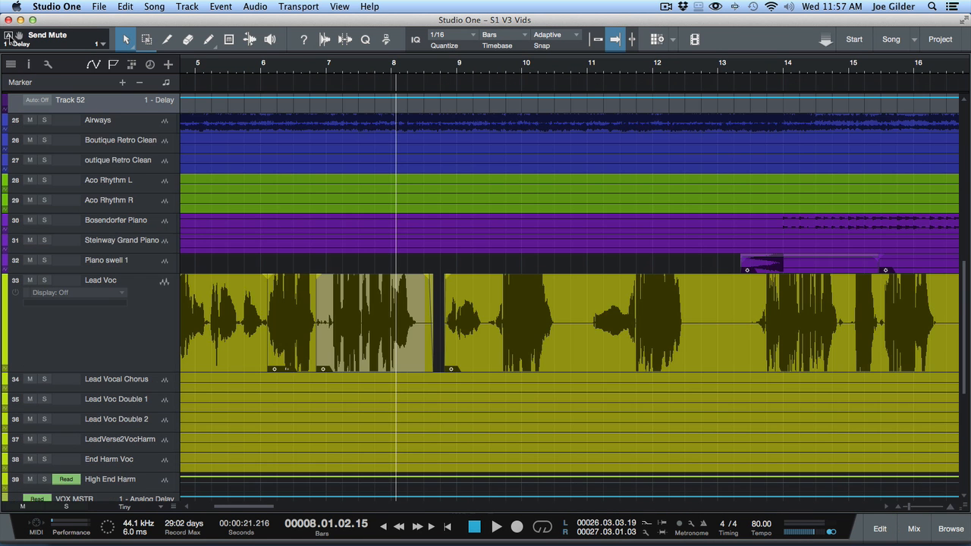
{"action": "scroll", "coordinate": [300, 486], "scroll_direction": "down", "scroll_amount": 6}
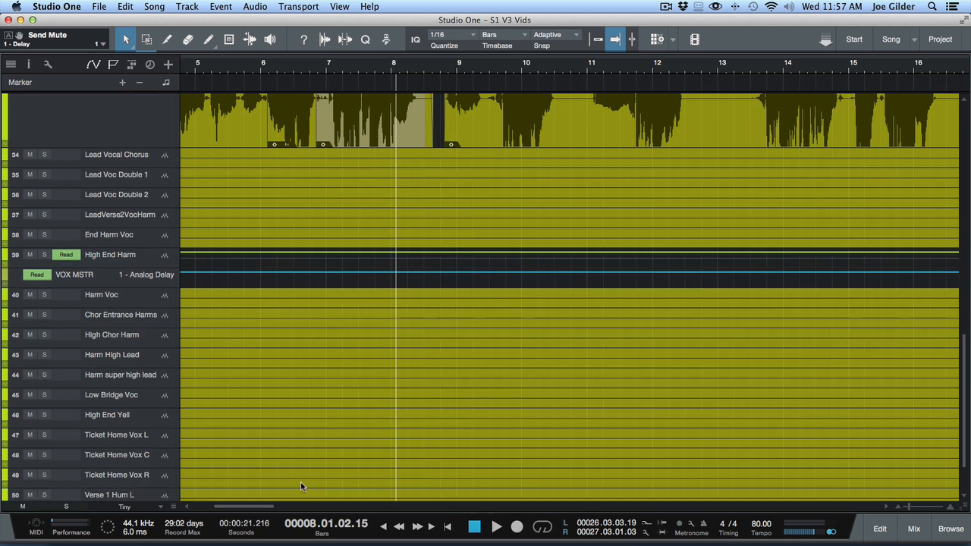
- Enlarge the tracks to X-Large and try to pull down the Send Mute envelope in the VOX MSTR Analog Delay lane
{"action": "left_click", "coordinate": [124, 273]}
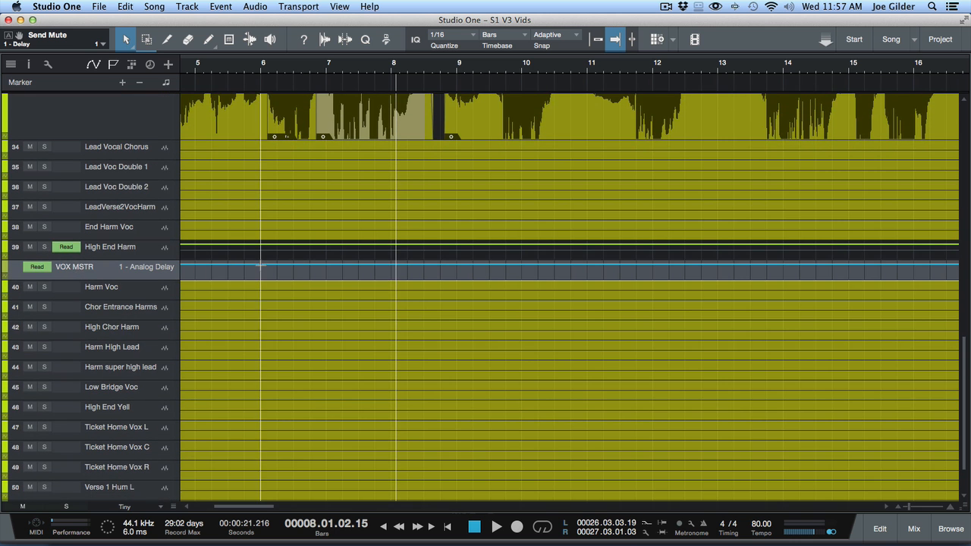
{"action": "key", "text": "shift+e"}
{"action": "key", "text": "shift+e"}
{"action": "key", "text": "shift+e"}
{"action": "key", "text": "shift+e"}
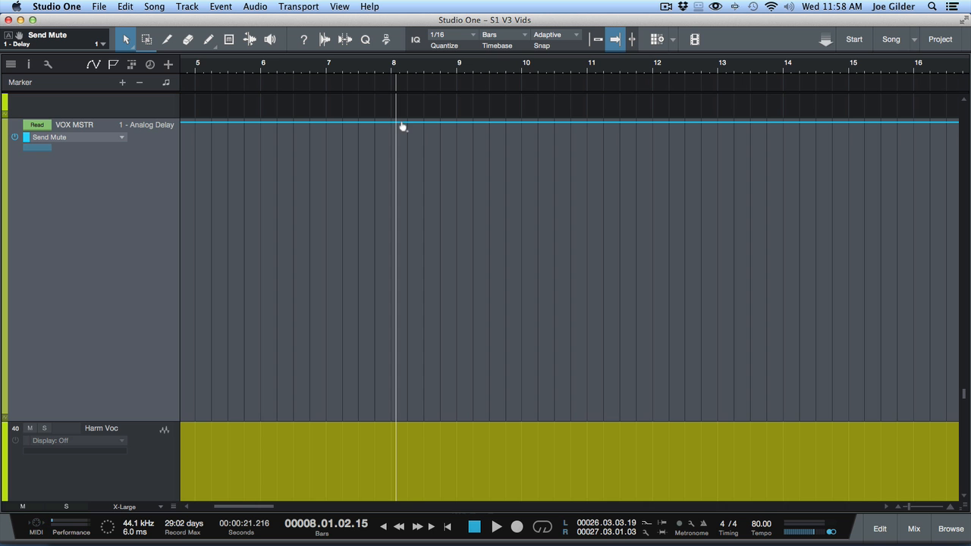
{"action": "left_click_drag", "start_coordinate": [416, 126], "coordinate": [428, 355]}
{"action": "left_click", "coordinate": [427, 355]}
- Place the Delay Send Mute automation lane directly above the Lead Voc track
{"action": "scroll", "coordinate": [212, 211], "scroll_direction": "down", "scroll_amount": 10}
{"action": "scroll", "coordinate": [212, 216], "scroll_direction": "down", "scroll_amount": 6}
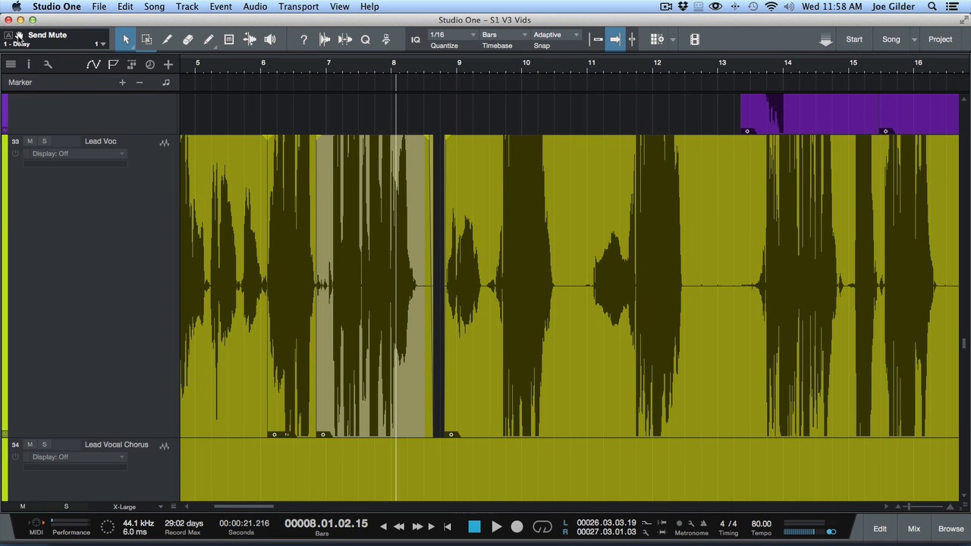
{"action": "left_click_drag", "start_coordinate": [19, 35], "coordinate": [272, 248]}
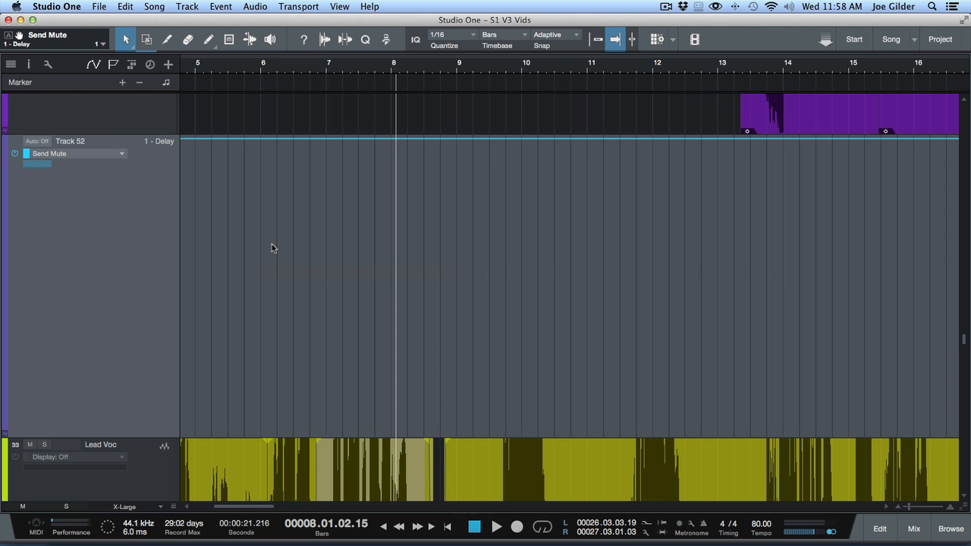
{"action": "scroll", "coordinate": [237, 256], "scroll_direction": "down", "scroll_amount": 3}
{"action": "scroll", "coordinate": [237, 256], "scroll_direction": "up", "scroll_amount": 6}
{"action": "scroll", "coordinate": [237, 260], "scroll_direction": "down", "scroll_amount": 3}
{"action": "scroll", "coordinate": [182, 265], "scroll_direction": "up", "scroll_amount": 1}
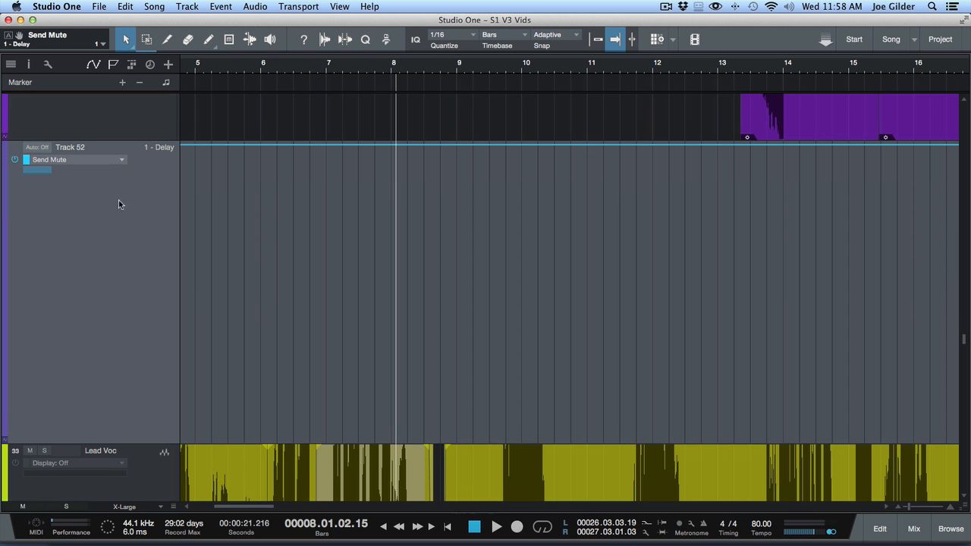
- Reduce the height of the Delay Send Mute lane to fit above the Lead Voc waveform, and select the lane
{"action": "left_click_drag", "start_coordinate": [166, 445], "coordinate": [166, 265]}
{"action": "left_click", "coordinate": [125, 339]}
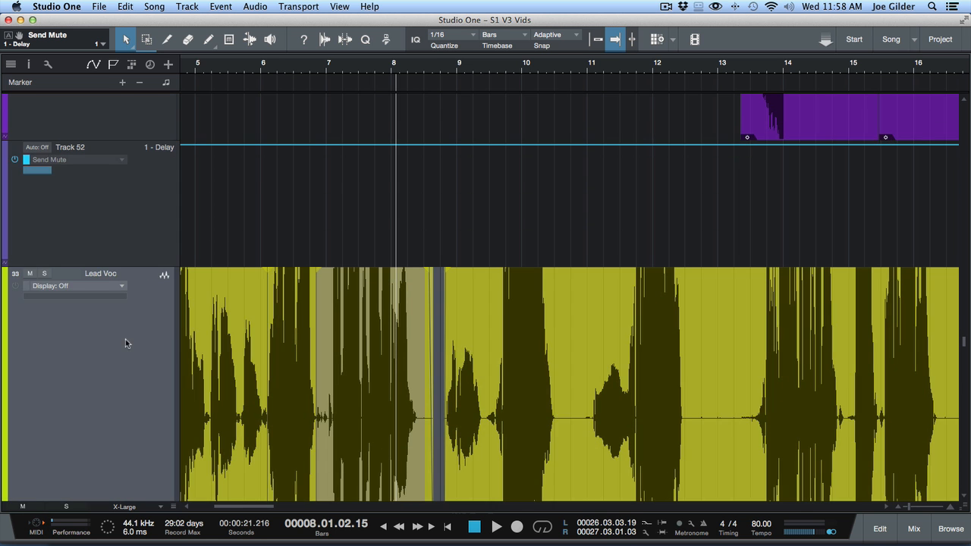
{"action": "left_click", "coordinate": [111, 177]}
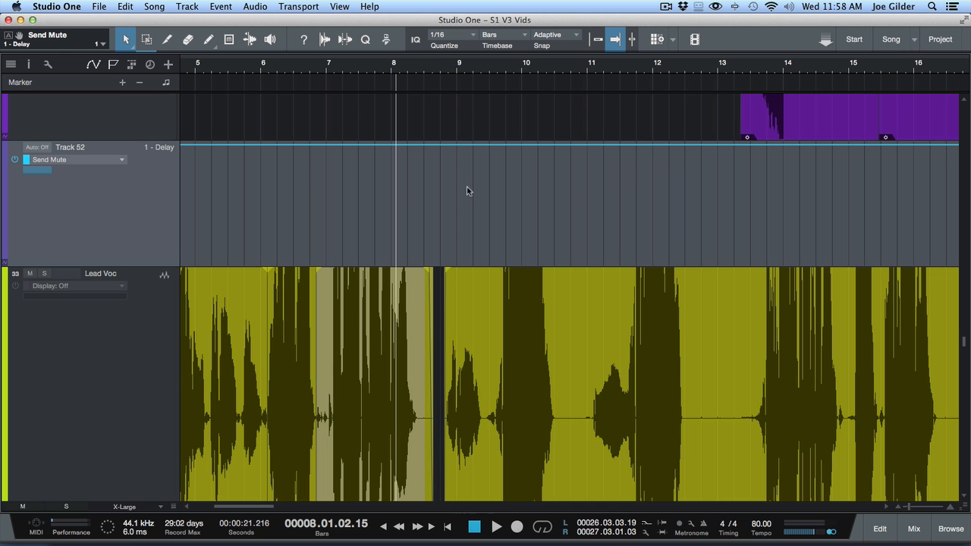
- Locate the vocal phrase starting near bar 9, beat 3 and drop the Send Mute envelope to off just before it
{"action": "left_click", "coordinate": [478, 70]}
{"action": "key", "text": "space"}
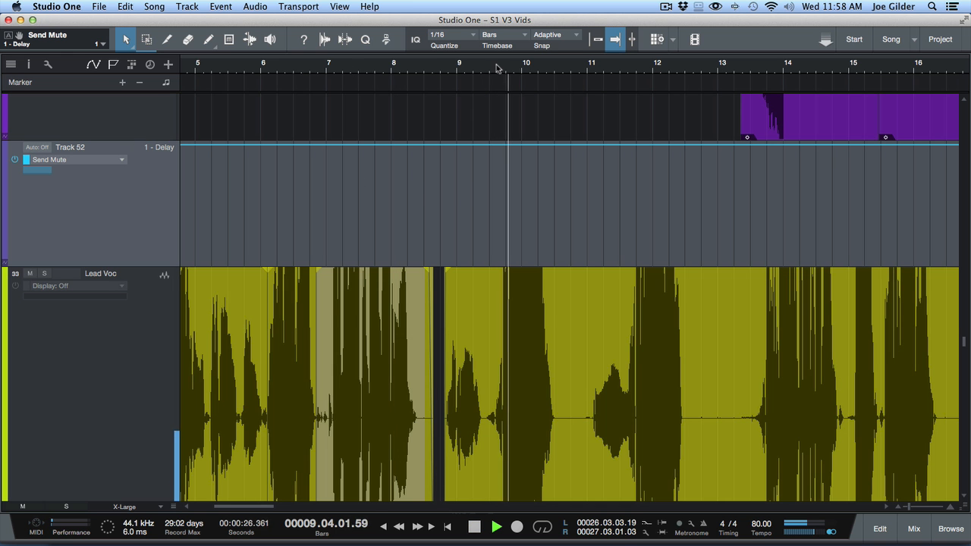
{"action": "left_click_drag", "start_coordinate": [505, 68], "coordinate": [511, 95]}
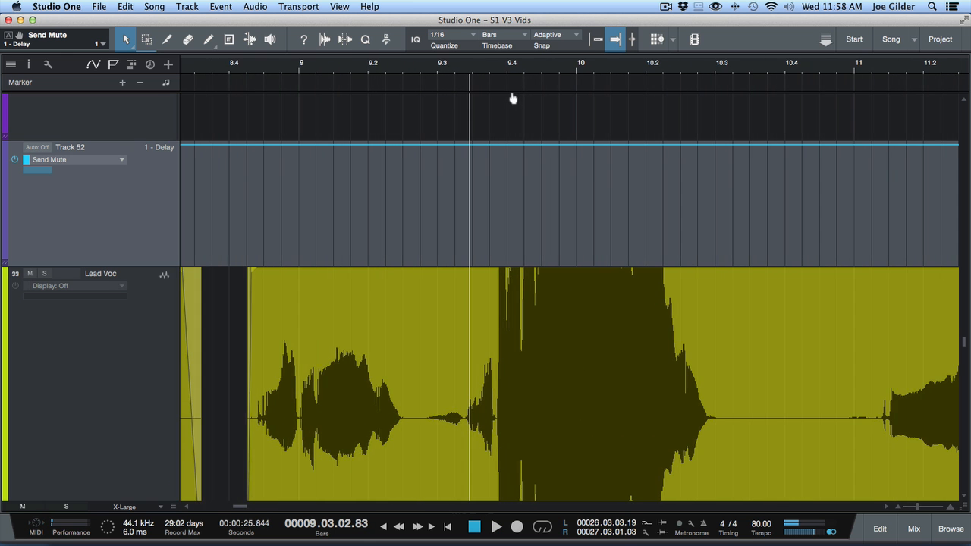
{"action": "left_click", "coordinate": [455, 144]}
{"action": "left_click_drag", "start_coordinate": [455, 144], "coordinate": [465, 264]}
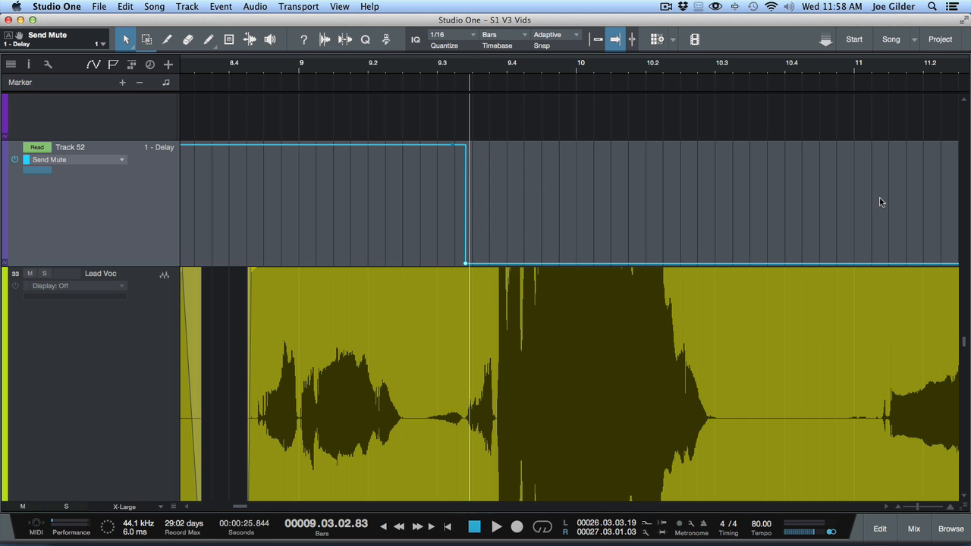
- Raise the Send Mute envelope back to on at the end of the vocal phrase near bar 12, beat 3
{"action": "scroll", "coordinate": [846, 248], "scroll_direction": "right", "scroll_amount": 10}
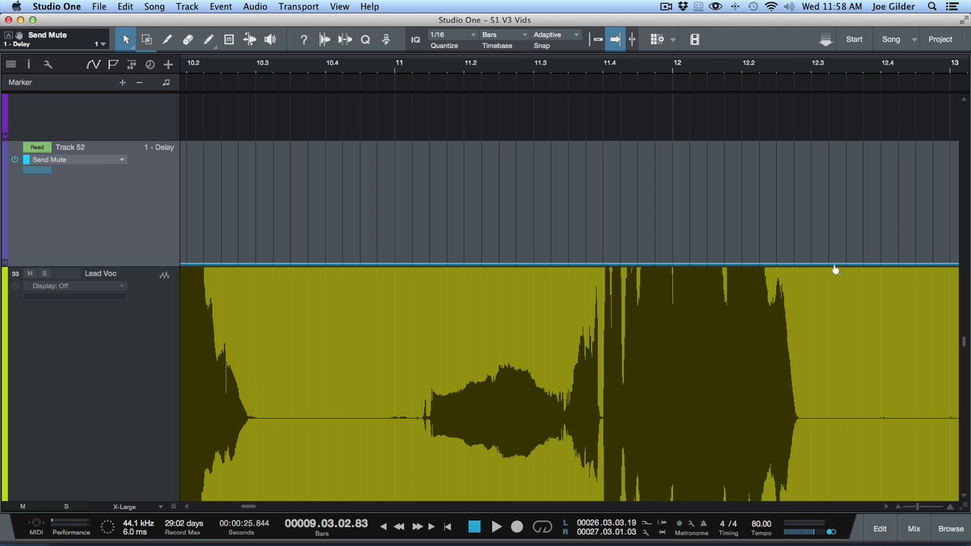
{"action": "left_click", "coordinate": [833, 264]}
{"action": "left_click_drag", "start_coordinate": [832, 264], "coordinate": [828, 146]}
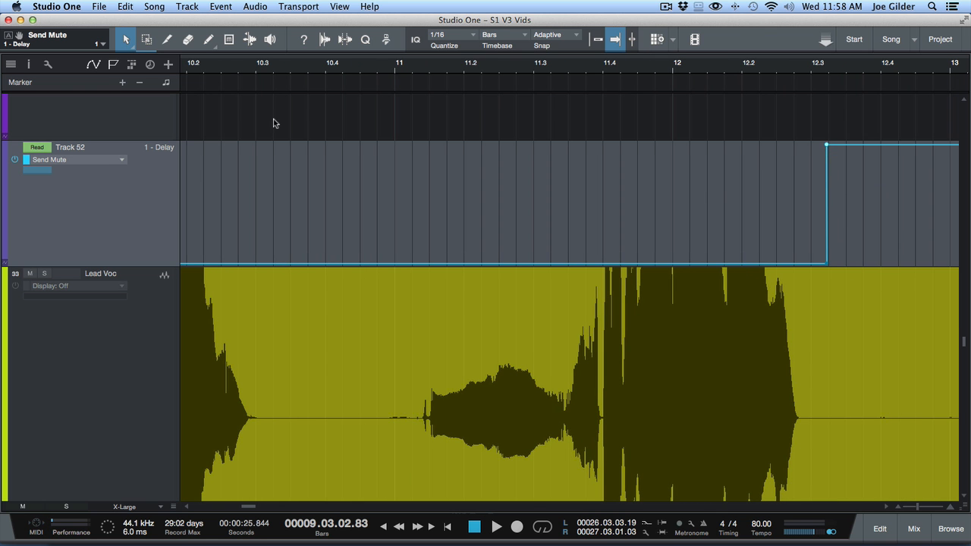
{"action": "left_click_drag", "start_coordinate": [274, 68], "coordinate": [255, 22]}
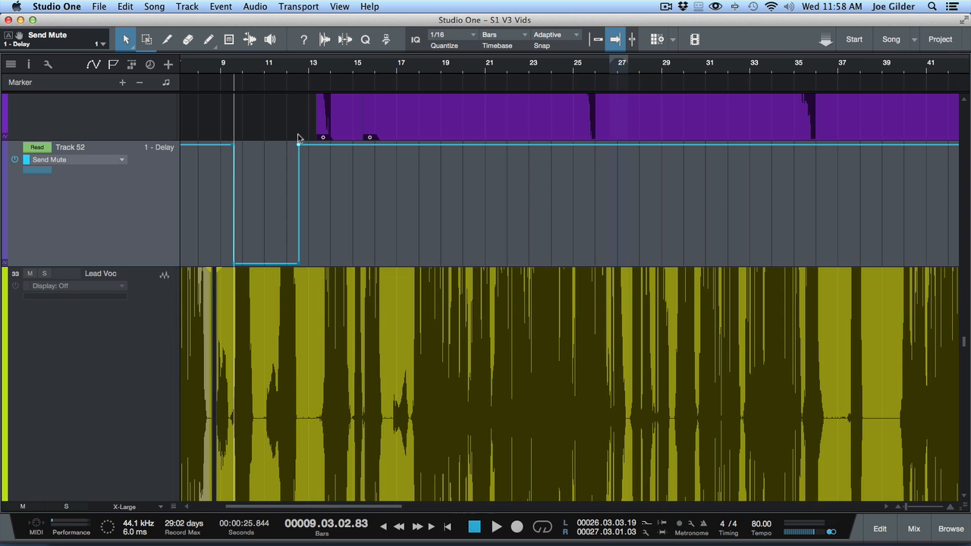
- Show the mixer and play the song from just before bar 9, beat 3 to watch the LEAD VOX Delay send switch
{"action": "key", "text": "F3"}
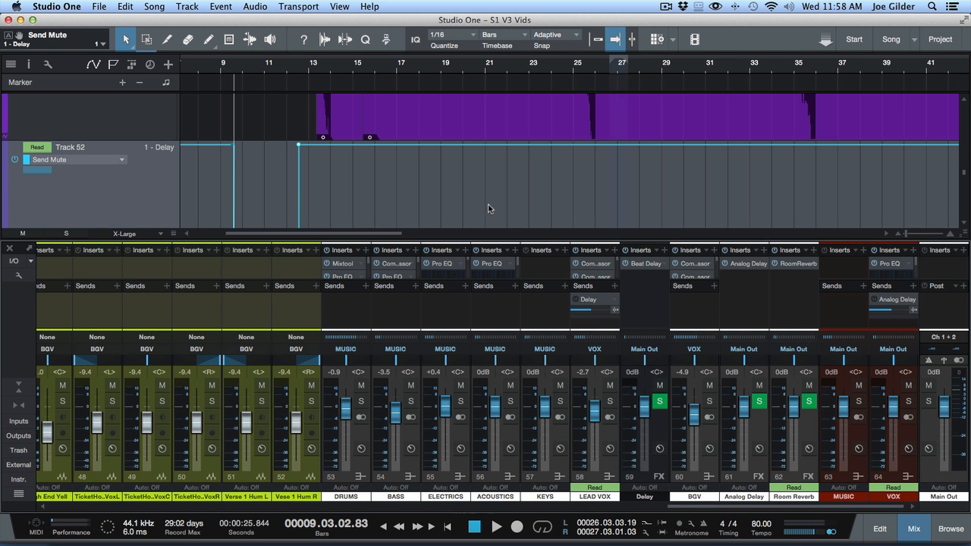
{"action": "scroll", "coordinate": [488, 208], "scroll_direction": "up", "scroll_amount": 10}
{"action": "scroll", "coordinate": [488, 209], "scroll_direction": "left", "scroll_amount": 5}
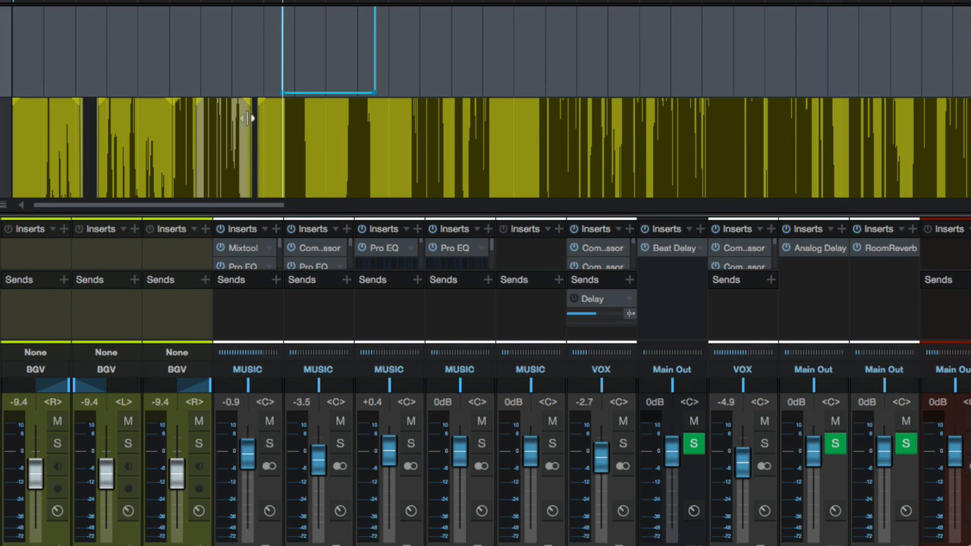
{"action": "left_click", "coordinate": [251, 74]}
{"action": "left_click", "coordinate": [278, 72]}
{"action": "key", "text": "space"}
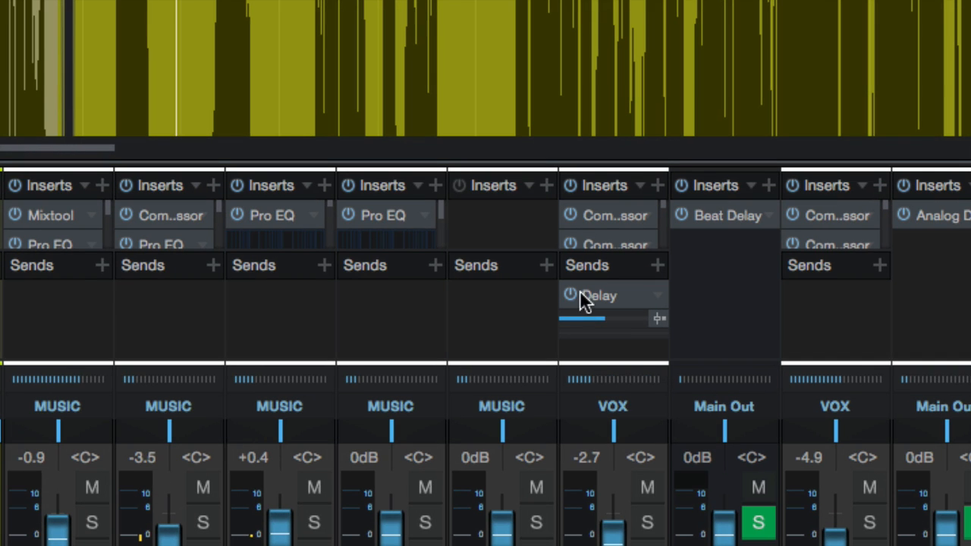
{"action": "left_click", "coordinate": [641, 298]}
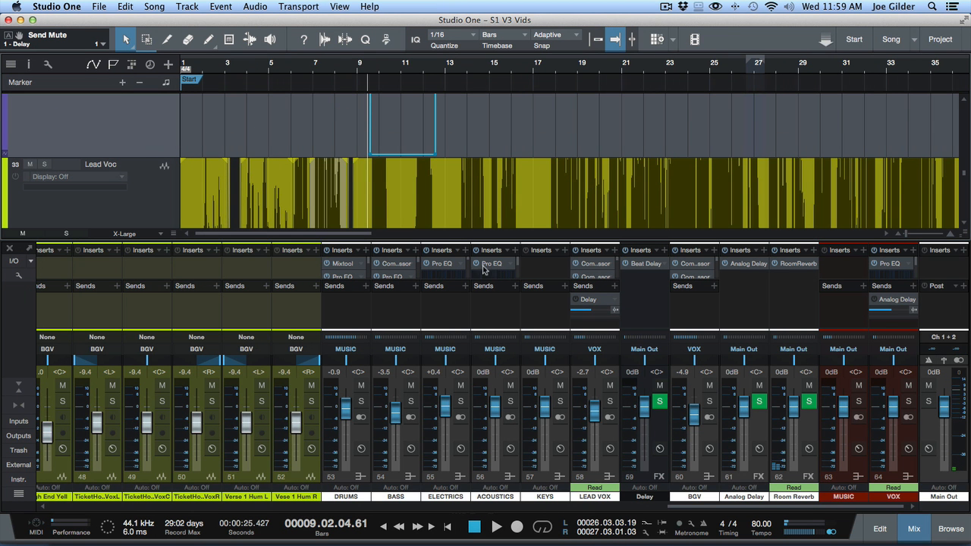
- Enlarge the mixer and show the LEAD VOX bus's Volume automation lane in the arrangement
{"action": "left_click_drag", "start_coordinate": [545, 238], "coordinate": [526, 141]}
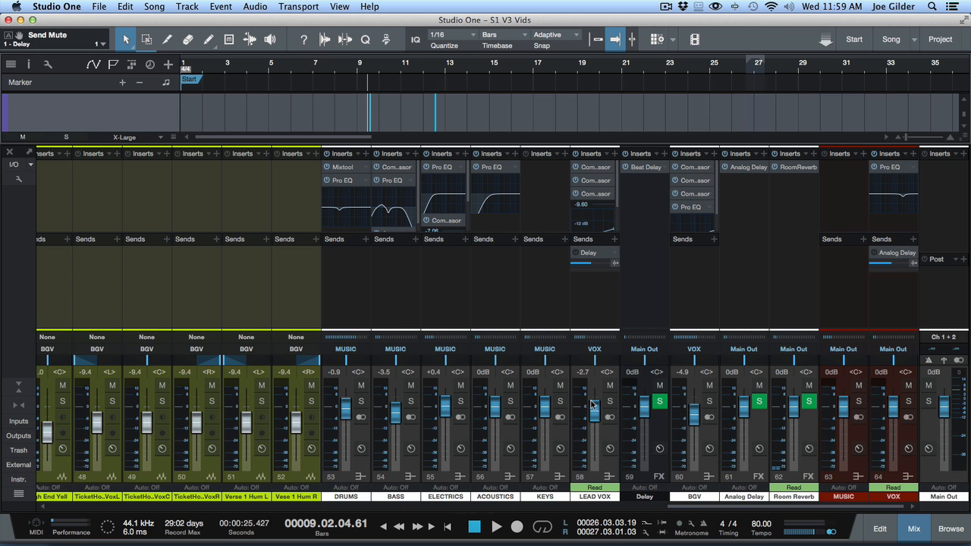
{"action": "left_click", "coordinate": [8, 35]}
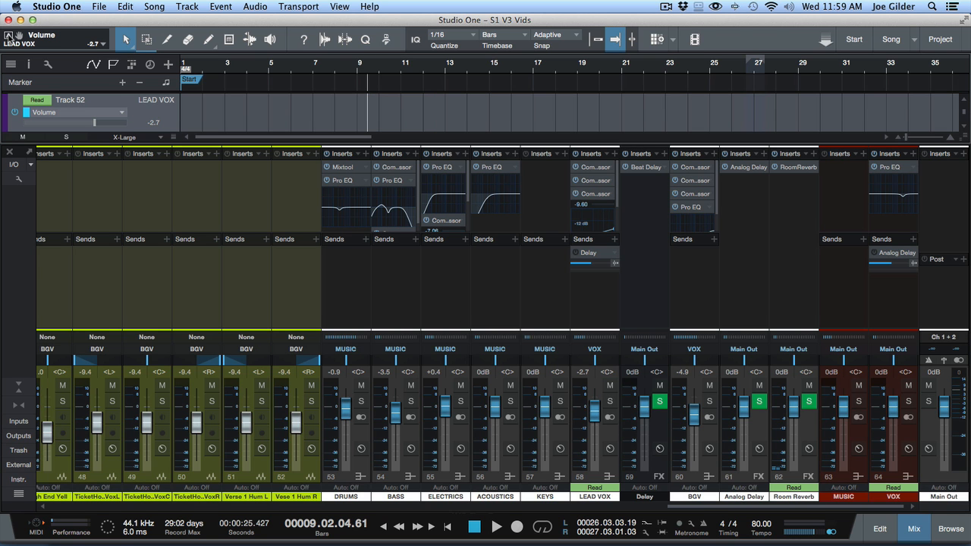
{"action": "key", "text": "F3"}
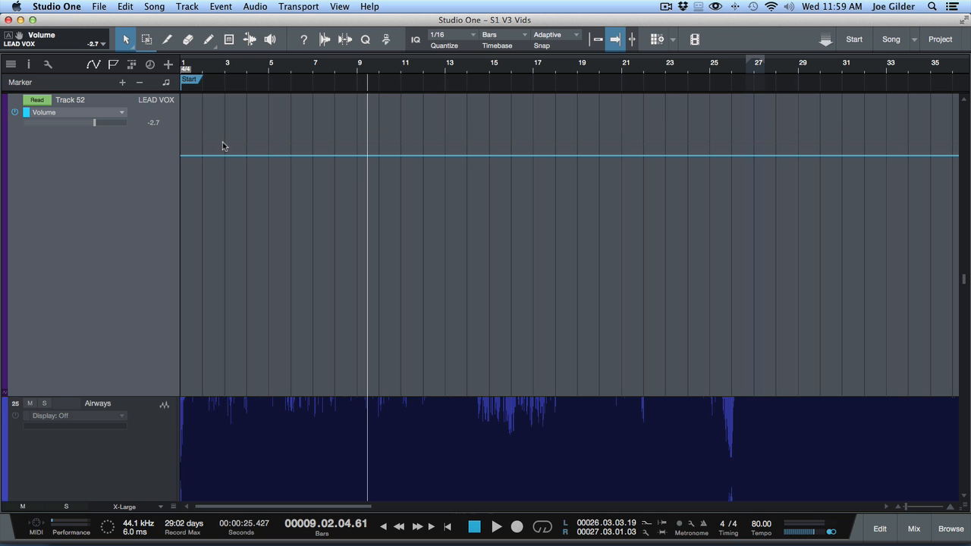
{"action": "key", "text": "F3"}
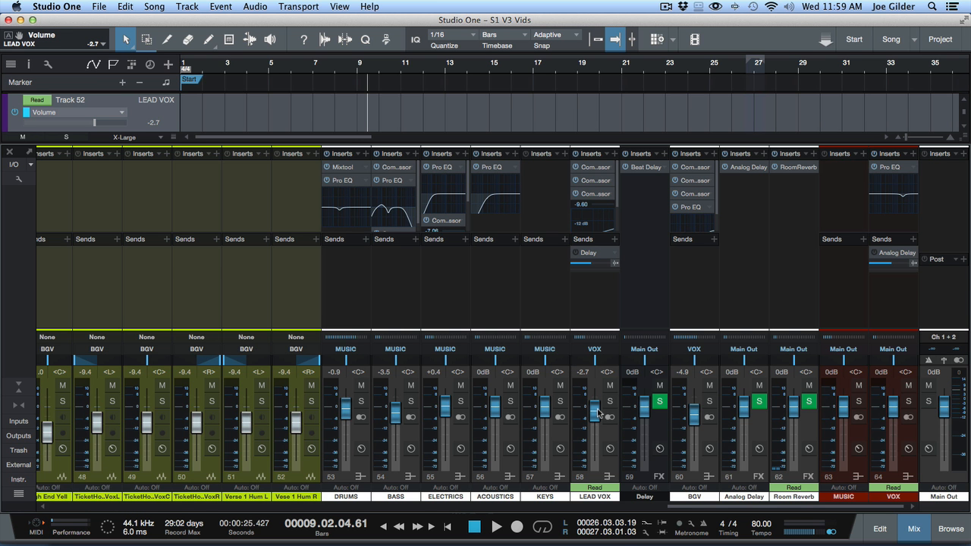
{"action": "key", "text": "F3"}
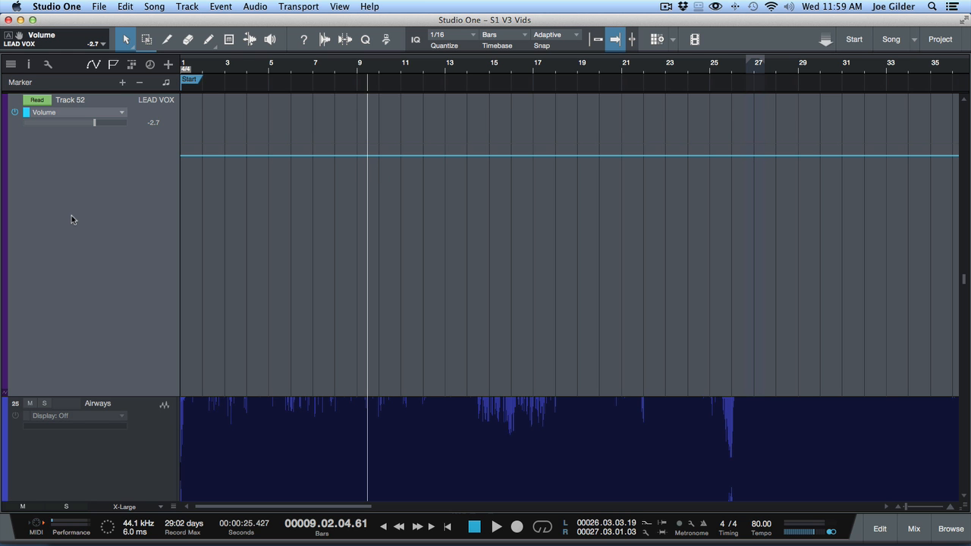
- Select the LEAD VOX bus in the mixer and lower its volume to -5.6 dB
{"action": "key", "text": "Up"}
{"action": "key", "text": "F3"}
{"action": "left_click", "coordinate": [586, 291]}
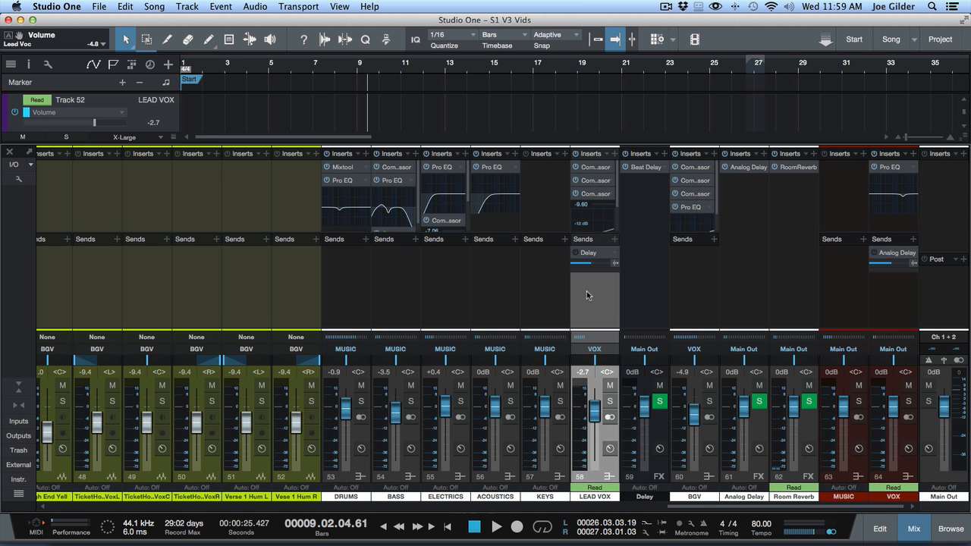
{"action": "key", "text": "F3"}
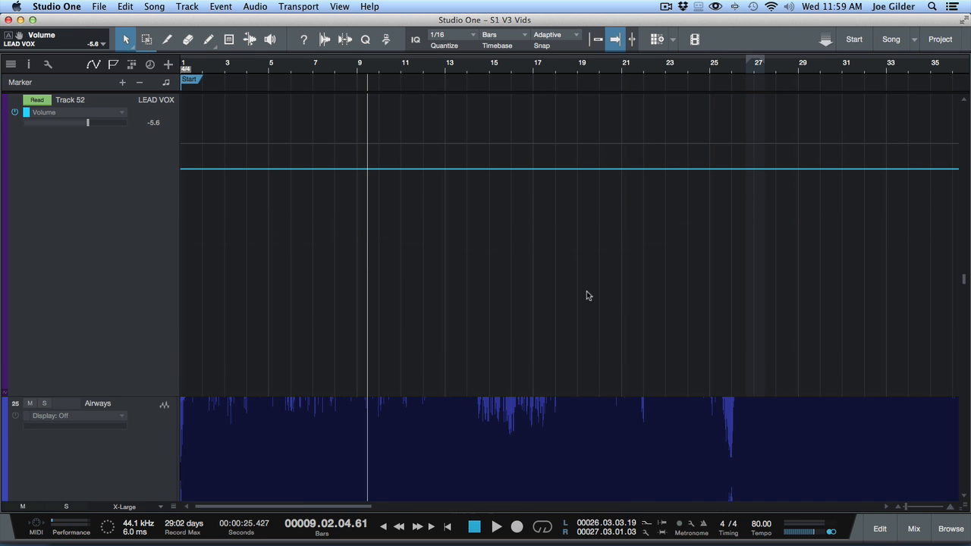
{"action": "key", "text": "F3"}
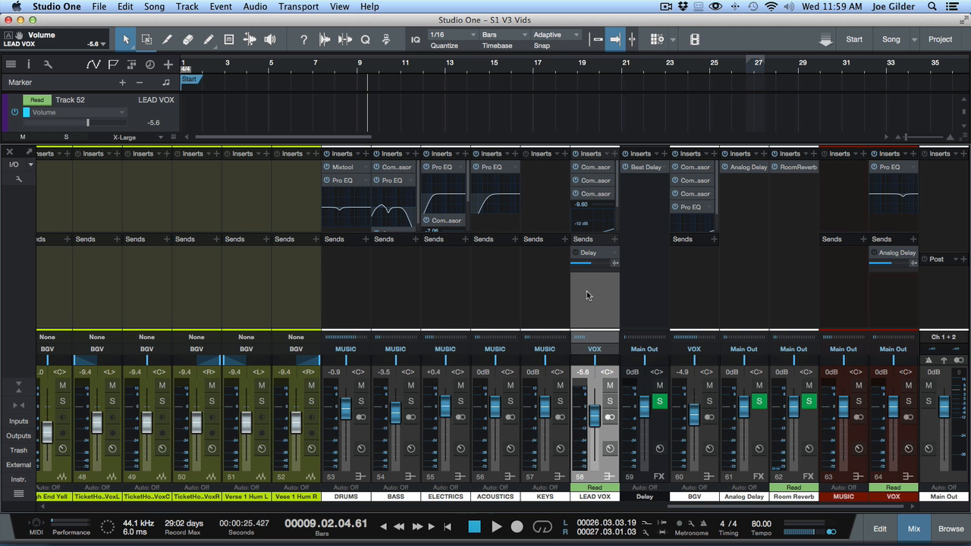
- Set LEAD VOX automation to Touch and record fader moves during playback from bar 9, beat 2 to about bar 12, beat 3
{"action": "left_click", "coordinate": [595, 487]}
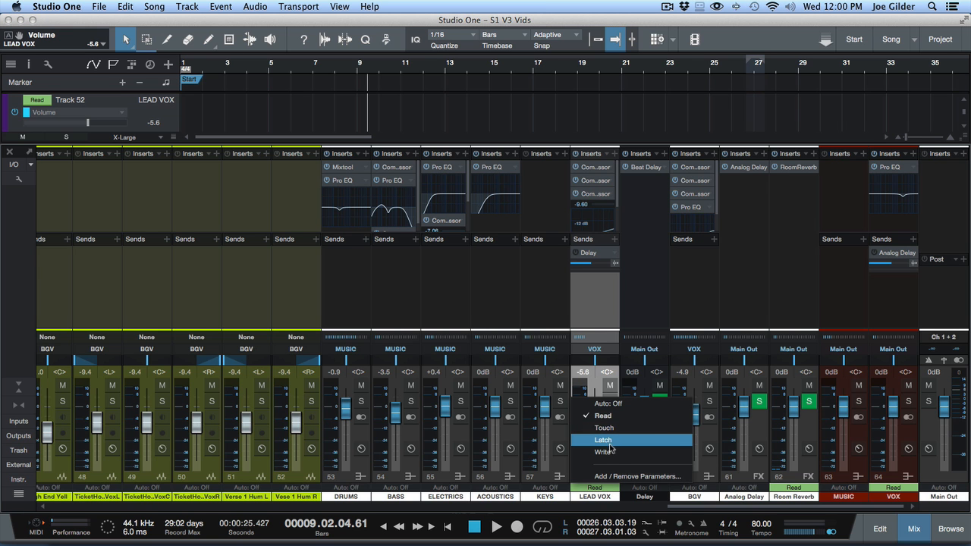
{"action": "left_click", "coordinate": [608, 428]}
{"action": "key", "text": "F3"}
{"action": "key", "text": "space"}
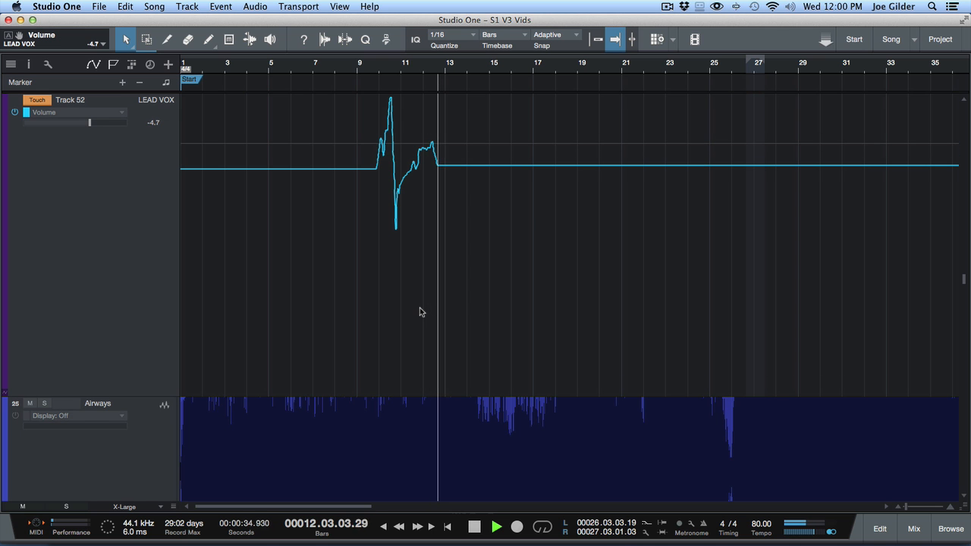
{"action": "key", "text": "space"}
- Select the cluster of recorded Volume points around bar 10, beat 4 and move them upward together
{"action": "left_click_drag", "start_coordinate": [397, 63], "coordinate": [408, 105]}
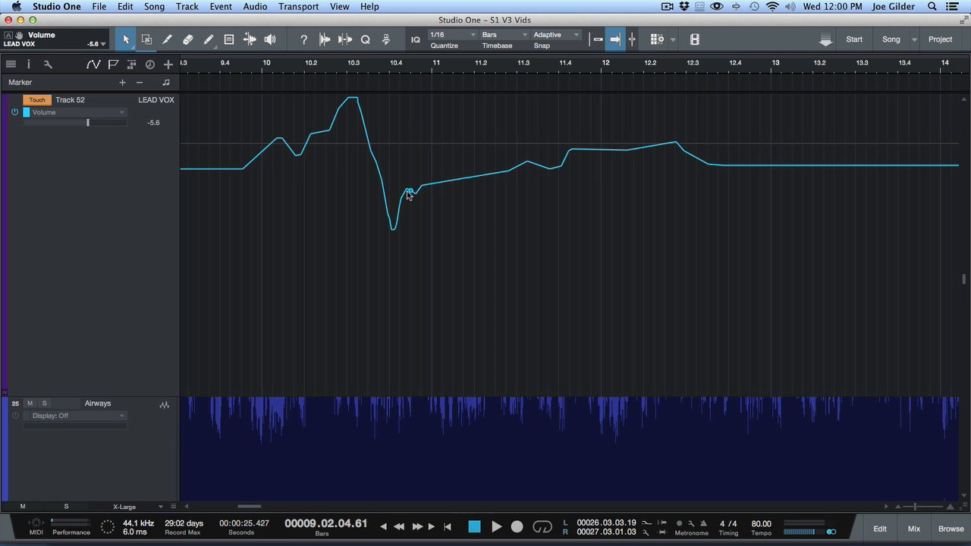
{"action": "mouse_move", "coordinate": [418, 199]}
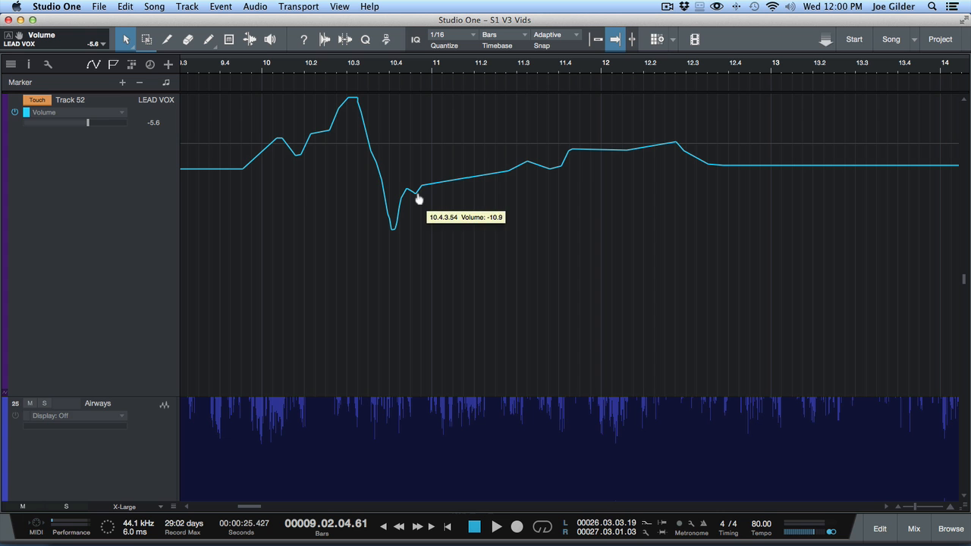
{"action": "left_click", "coordinate": [409, 165]}
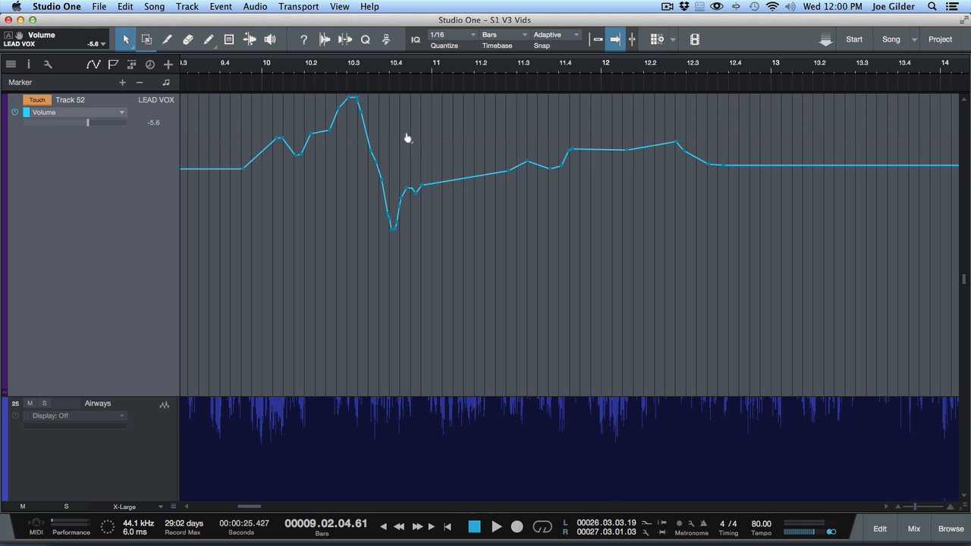
{"action": "left_click", "coordinate": [417, 156]}
{"action": "left_click_drag", "start_coordinate": [390, 175], "coordinate": [493, 159]}
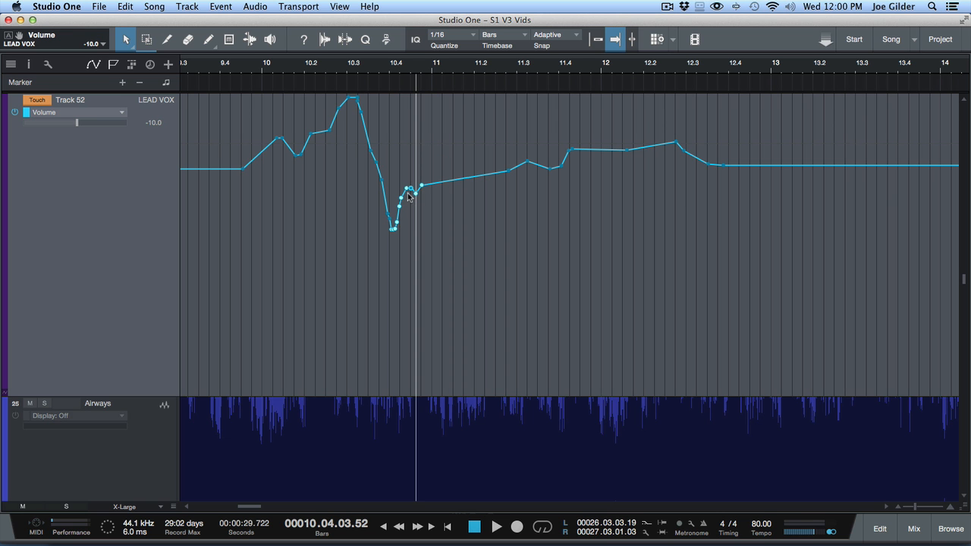
{"action": "left_click_drag", "start_coordinate": [407, 193], "coordinate": [417, 136]}
{"action": "key", "text": "space"}
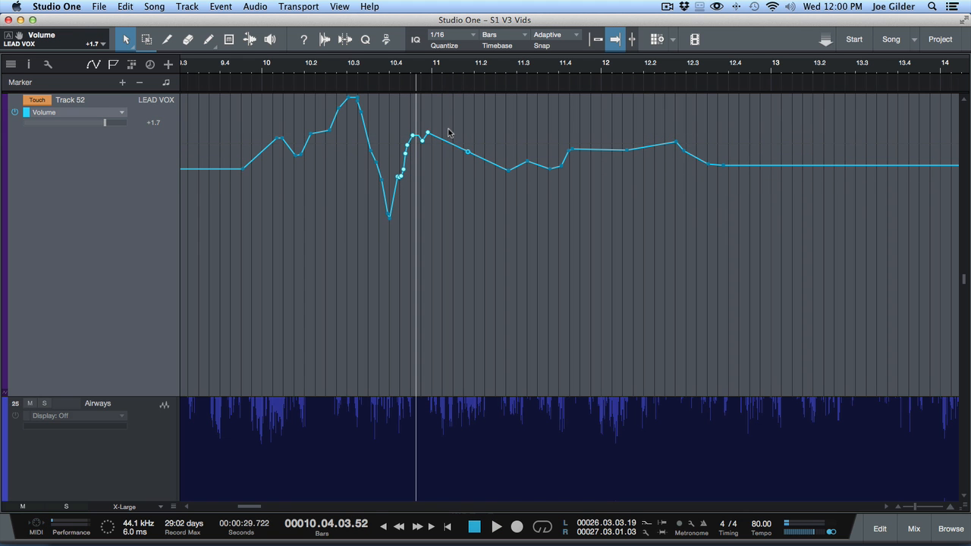
- Record new LEAD VOX fader moves over the envelope from bar 10, beat 3 to about bar 11, beat 3, and save the song
{"action": "left_click", "coordinate": [374, 213]}
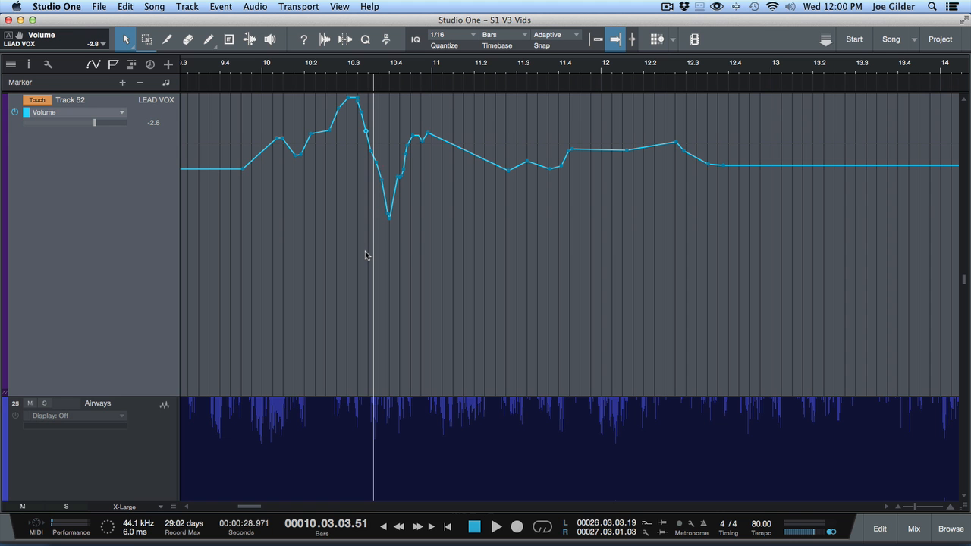
{"action": "key", "text": "space"}
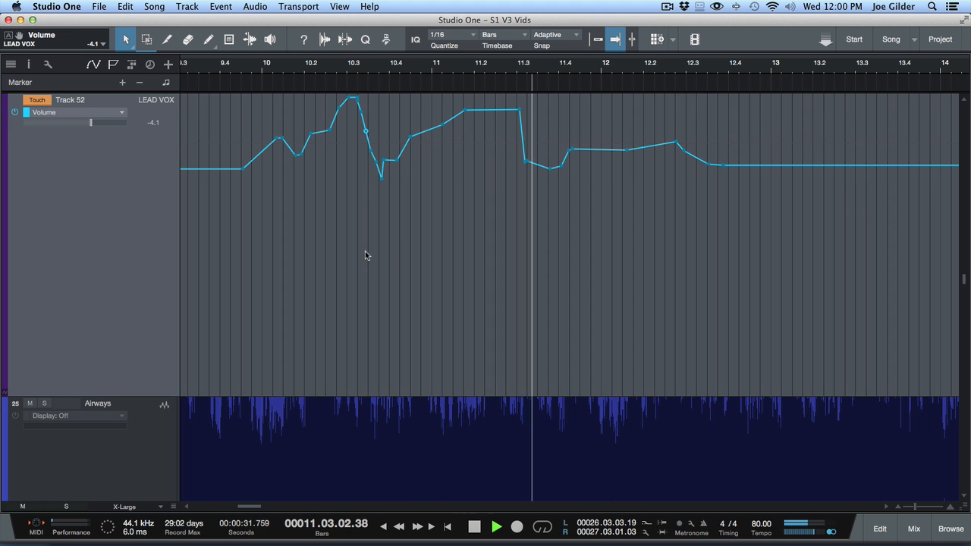
{"action": "key", "text": "space"}
{"action": "key", "text": "super+s"}
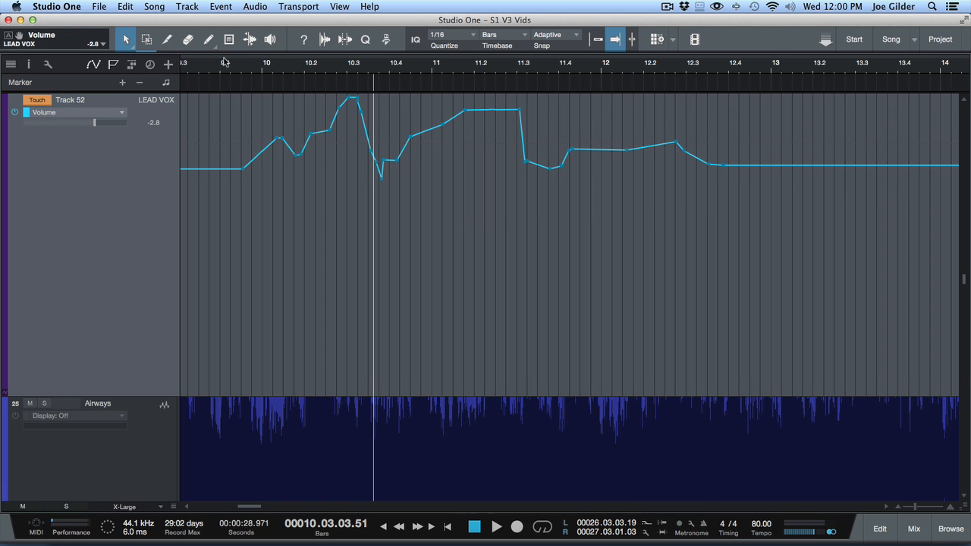
- Return LEAD VOX automation to Read and delete all recorded Volume points between about bars 9 and 13
{"action": "left_click_drag", "start_coordinate": [225, 63], "coordinate": [214, 22]}
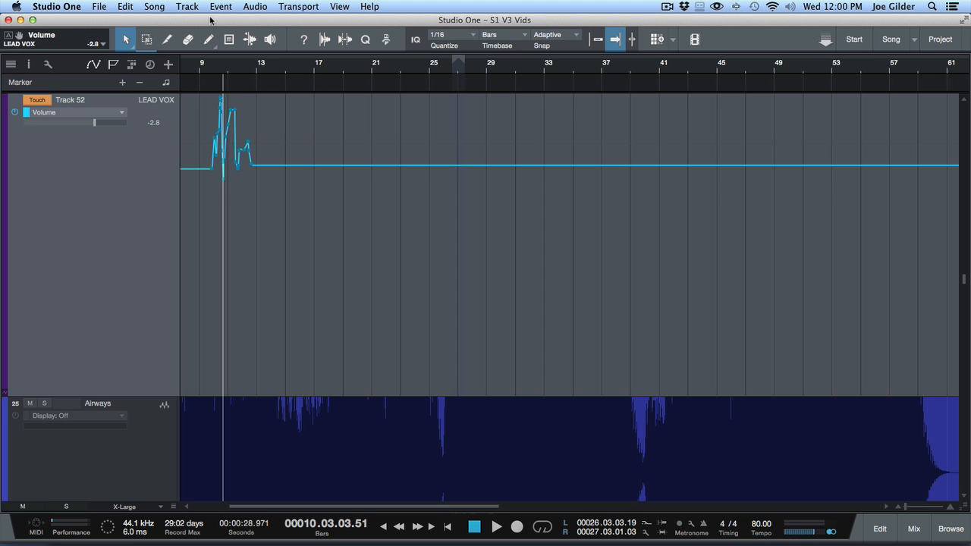
{"action": "left_click", "coordinate": [35, 101]}
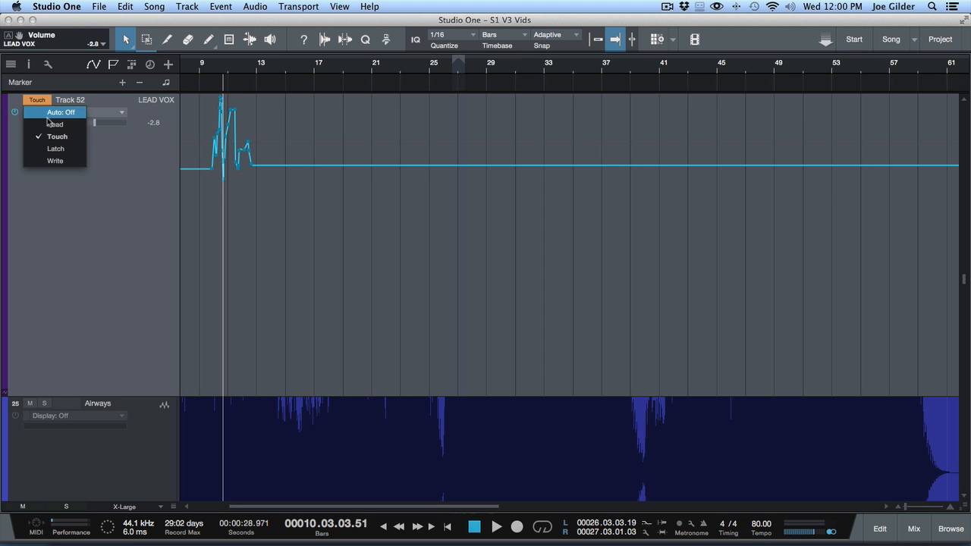
{"action": "left_click", "coordinate": [53, 124]}
{"action": "left_click_drag", "start_coordinate": [341, 206], "coordinate": [184, 204]}
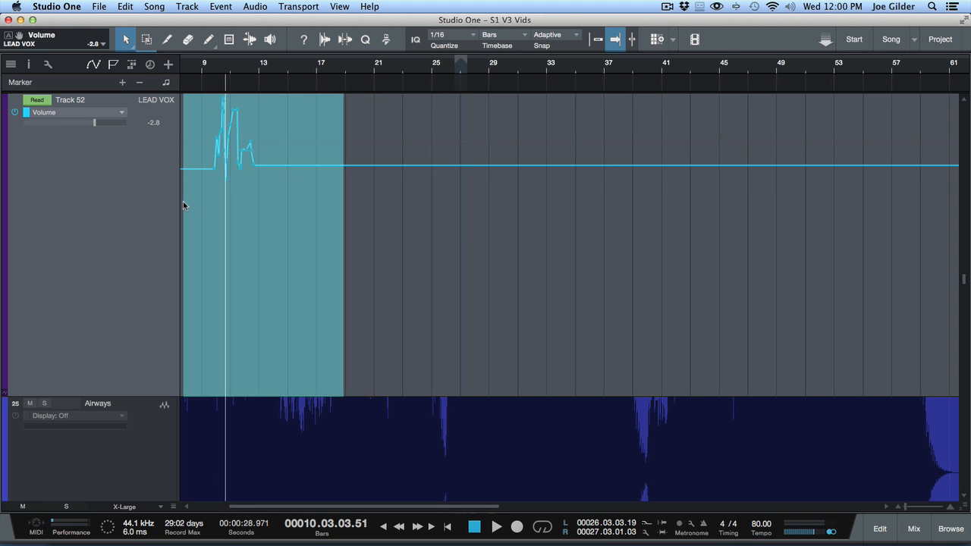
{"action": "key", "text": "Delete"}
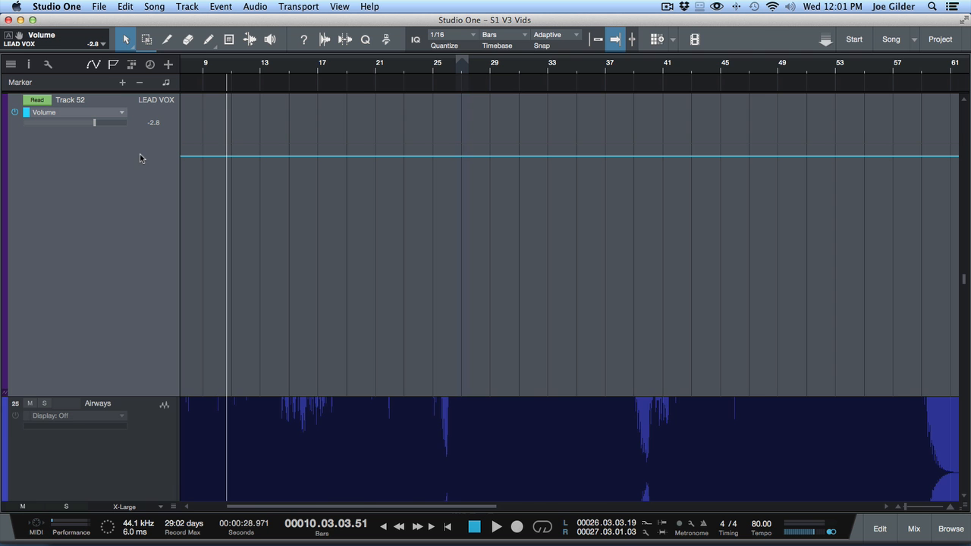
- Open the VOX bus's Pro EQ, show an automation lane for its HF-Gain parameter, and close the plug-in window
{"action": "key", "text": "F3"}
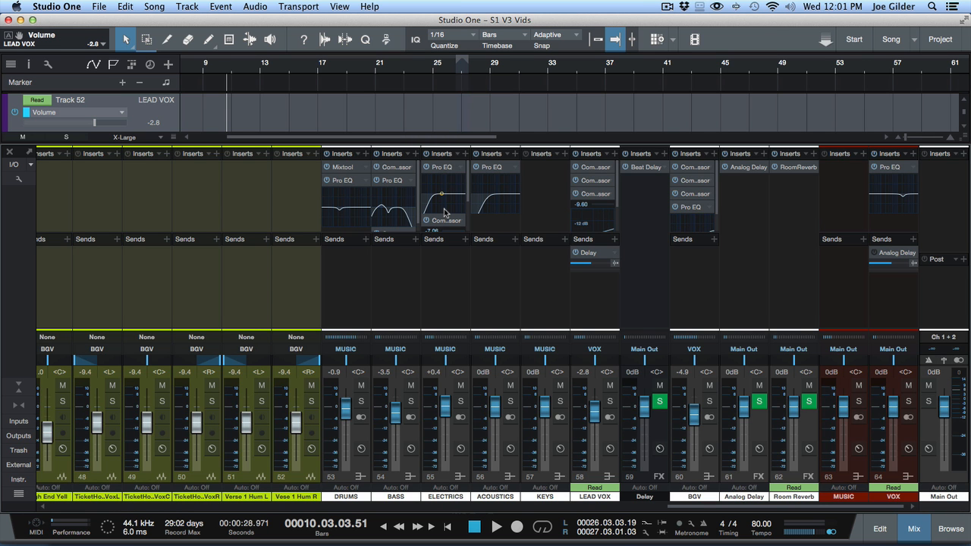
{"action": "left_click", "coordinate": [888, 167]}
{"action": "left_click", "coordinate": [621, 239]}
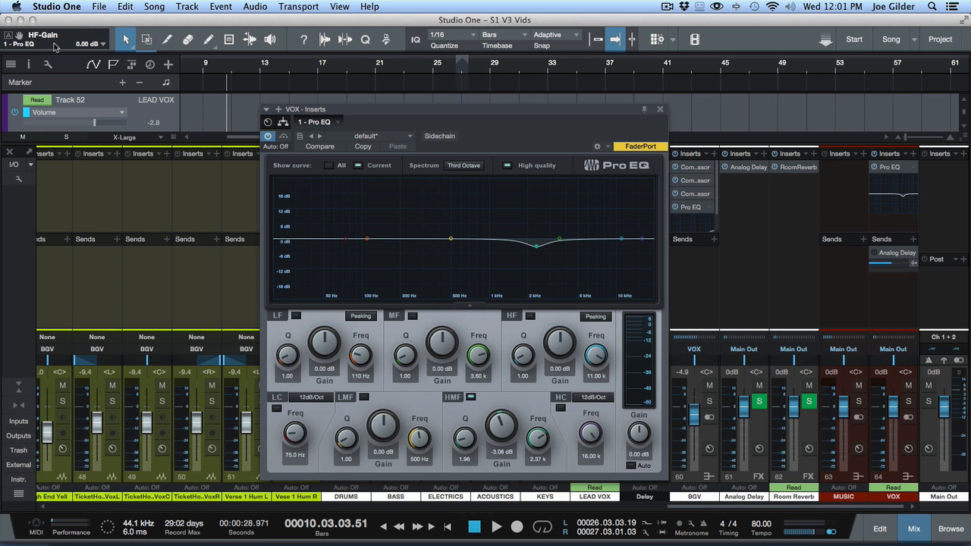
{"action": "left_click", "coordinate": [8, 35]}
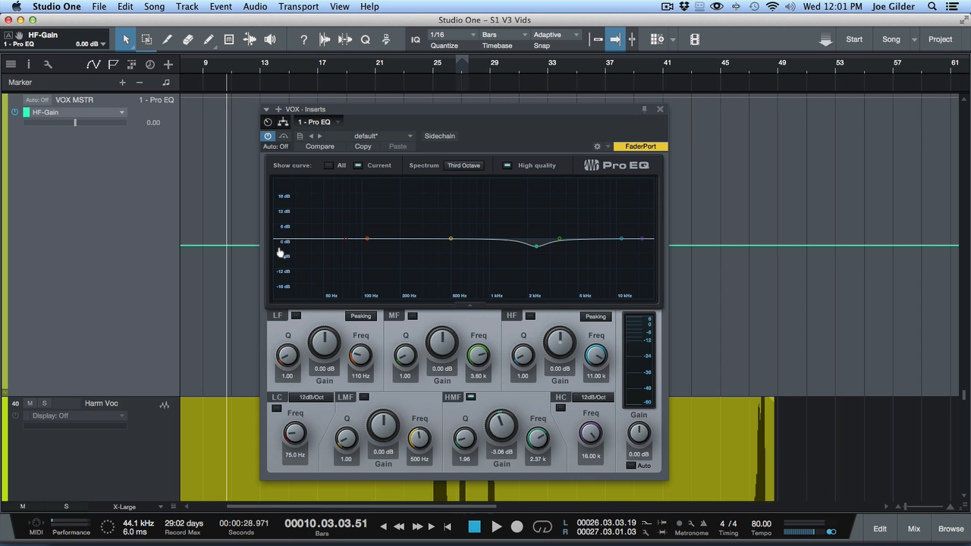
{"action": "left_click", "coordinate": [660, 109]}
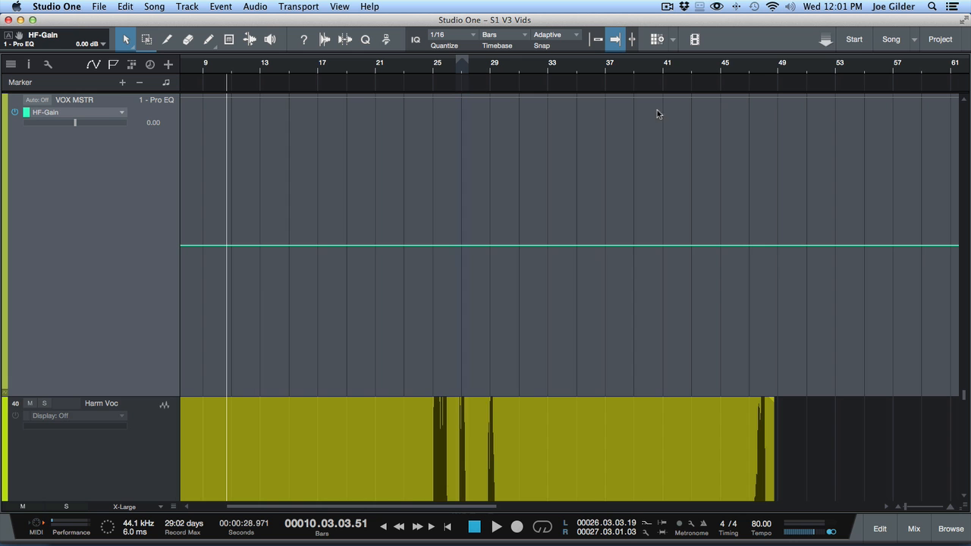
- Draw an HF-Gain ramp from 0 dB near bar 21 up to about 12.3 dB near bar 24
{"action": "left_click", "coordinate": [372, 247]}
{"action": "left_click_drag", "start_coordinate": [379, 248], "coordinate": [415, 169]}
{"action": "left_click", "coordinate": [398, 258]}
- Play back the HF-Gain ramp with the HF band active and open the VOX bus's Pro EQ to watch the band move
{"action": "left_click", "coordinate": [386, 276]}
{"action": "key", "text": "space"}
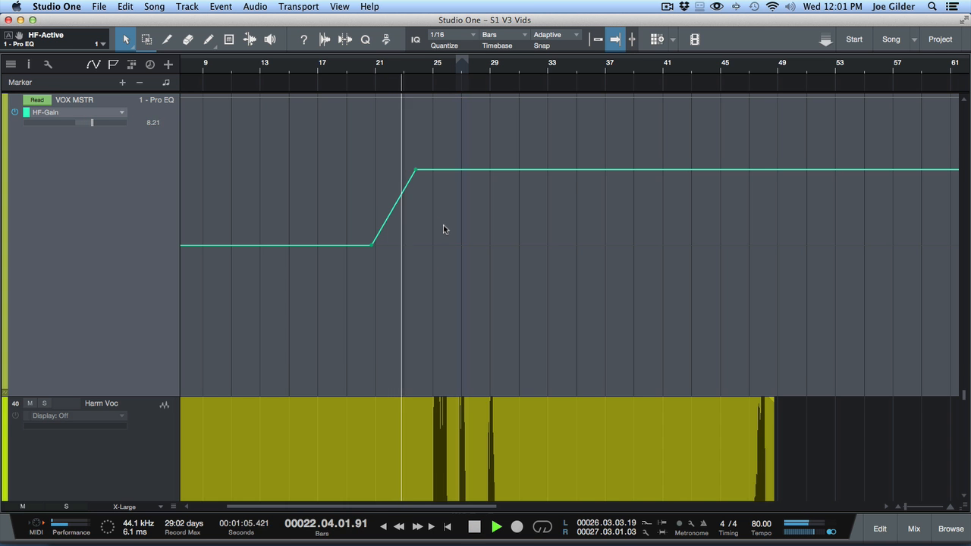
{"action": "key", "text": "F3"}
{"action": "left_click", "coordinate": [887, 206]}
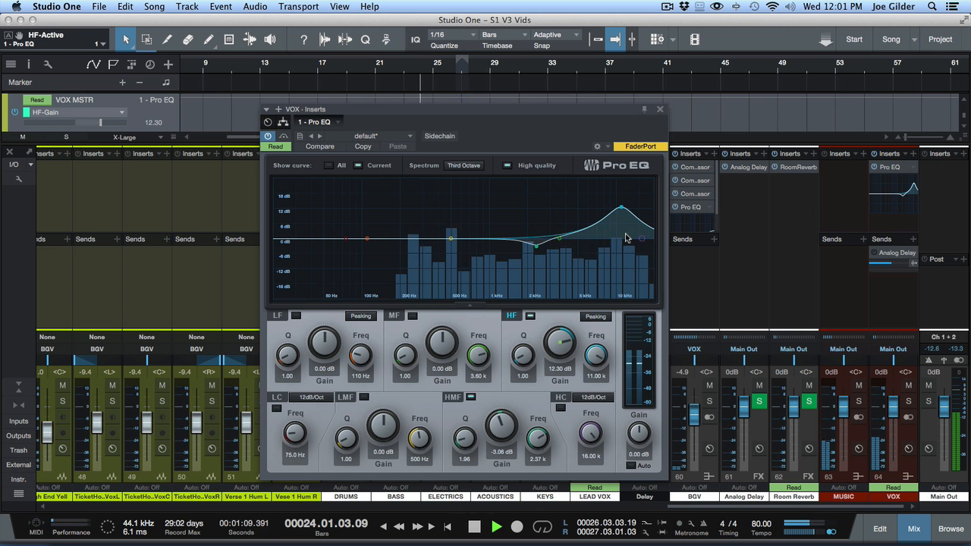
- Close the VOX Pro EQ and draw an MF-Gain curve dropping to about -12.2 dB near bar 22, rising near bar 25, and dropping near bar 28
{"action": "key", "text": "space"}
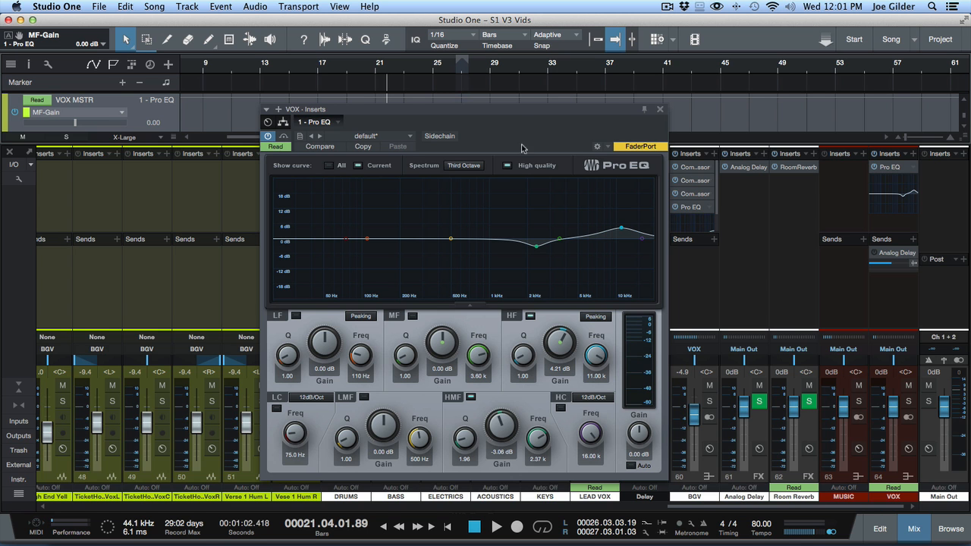
{"action": "key", "text": "F3"}
{"action": "left_click", "coordinate": [660, 110]}
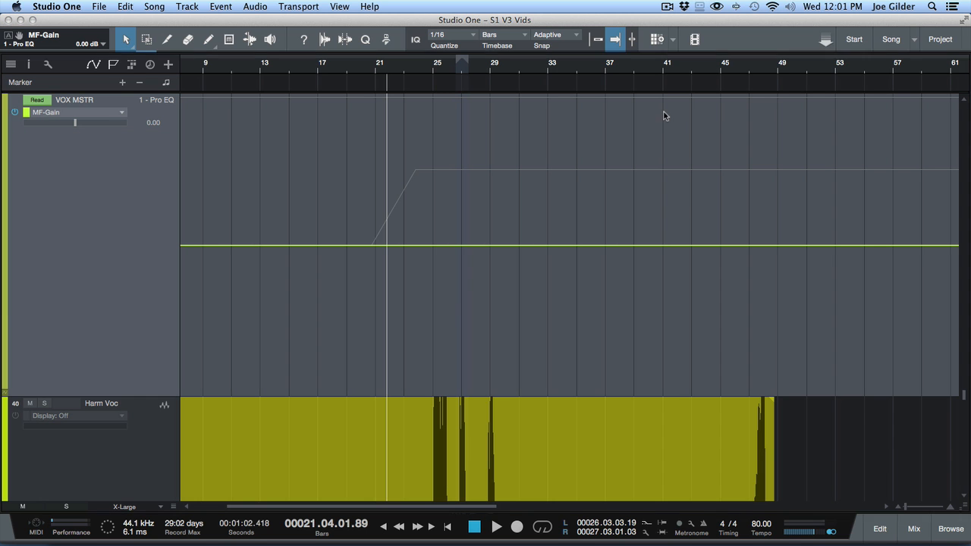
{"action": "left_click", "coordinate": [381, 246]}
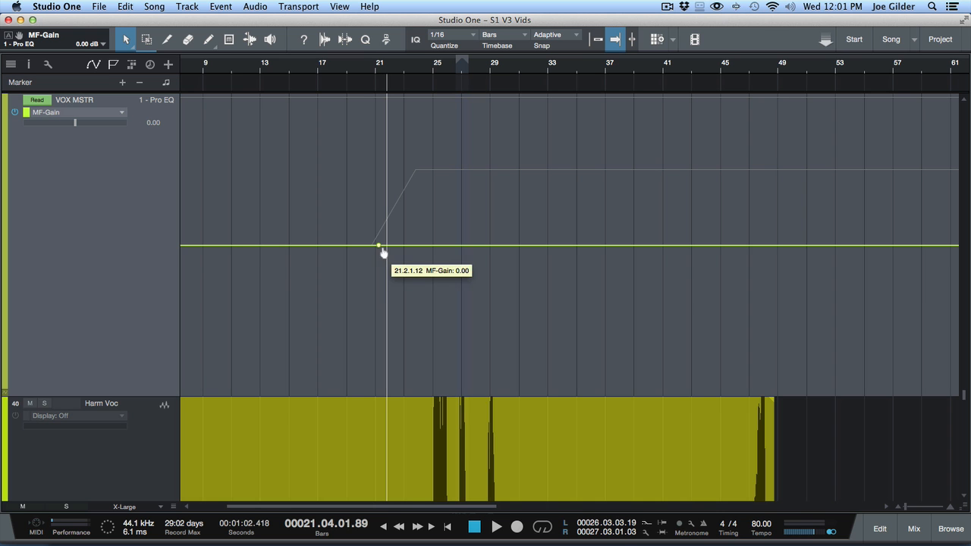
{"action": "left_click_drag", "start_coordinate": [394, 248], "coordinate": [467, 350]}
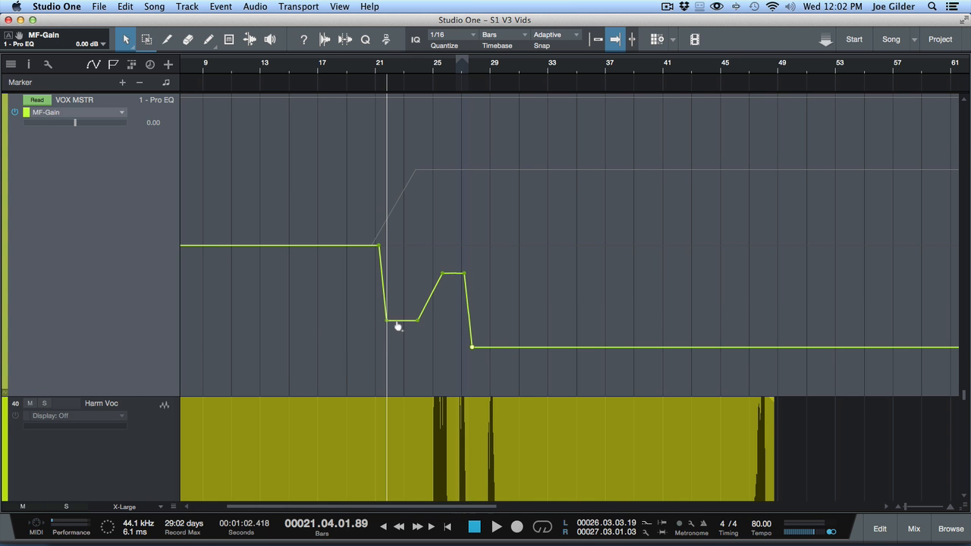
- Open the VOX bus's Pro EQ beside the automation curve and play back the MF-Gain changes with the MF band active
{"action": "key", "text": "F3"}
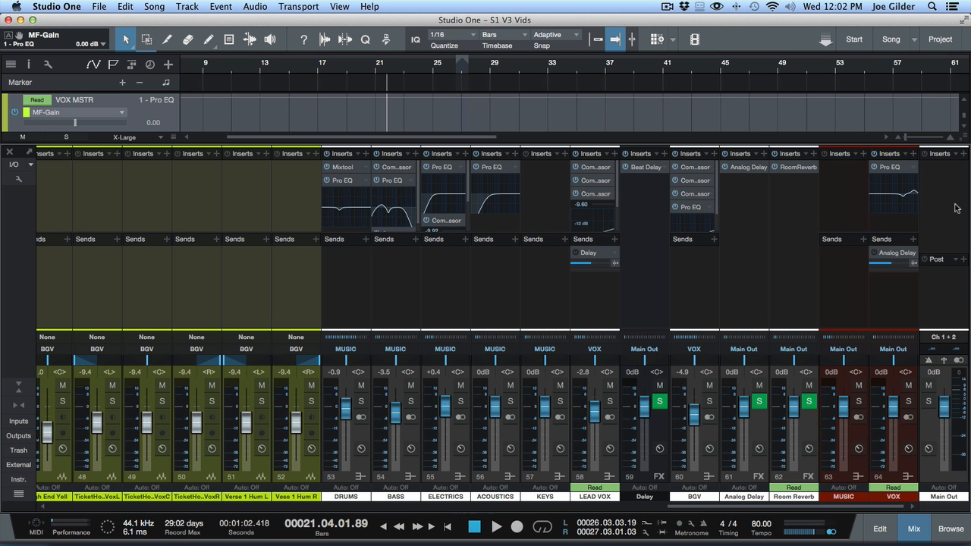
{"action": "left_click", "coordinate": [891, 166]}
{"action": "key", "text": "F3"}
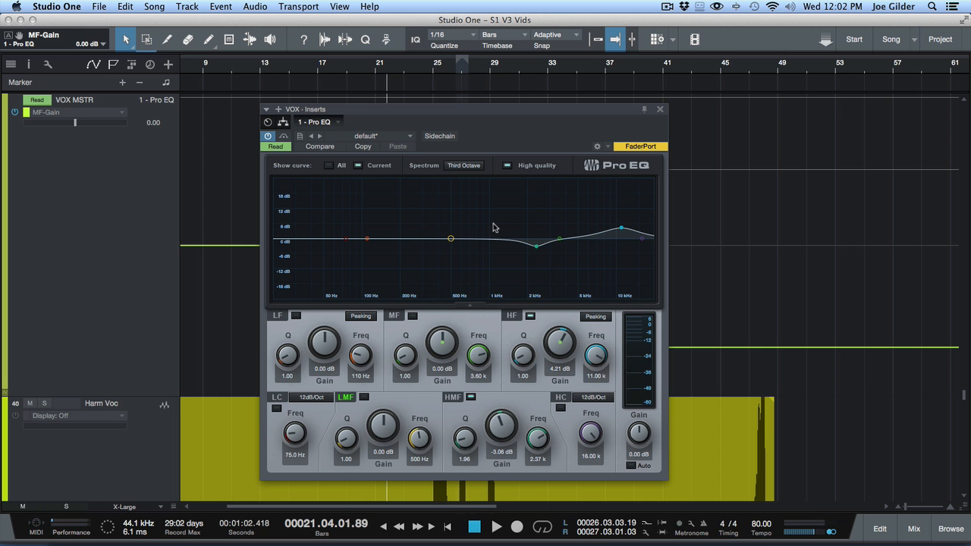
{"action": "key", "text": "space"}
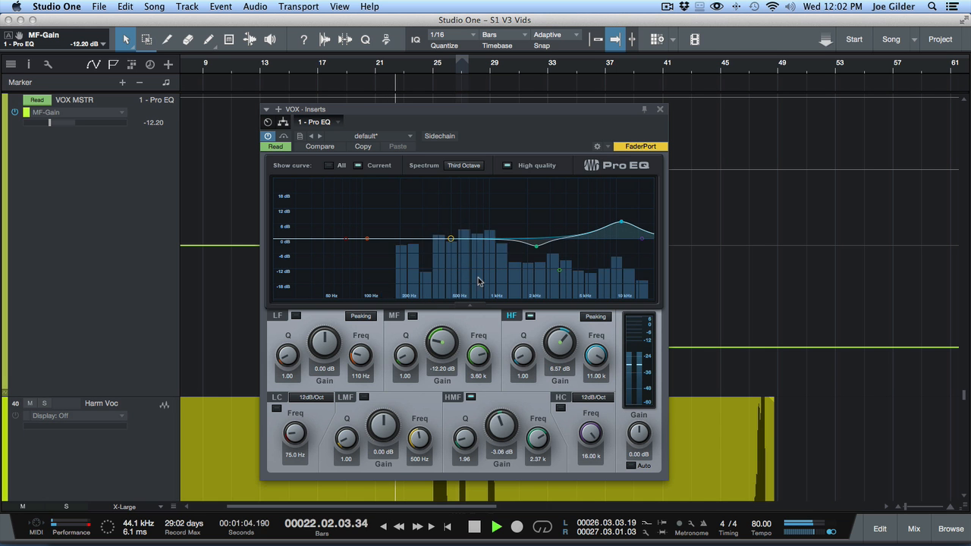
{"action": "left_click_drag", "start_coordinate": [458, 115], "coordinate": [721, 106]}
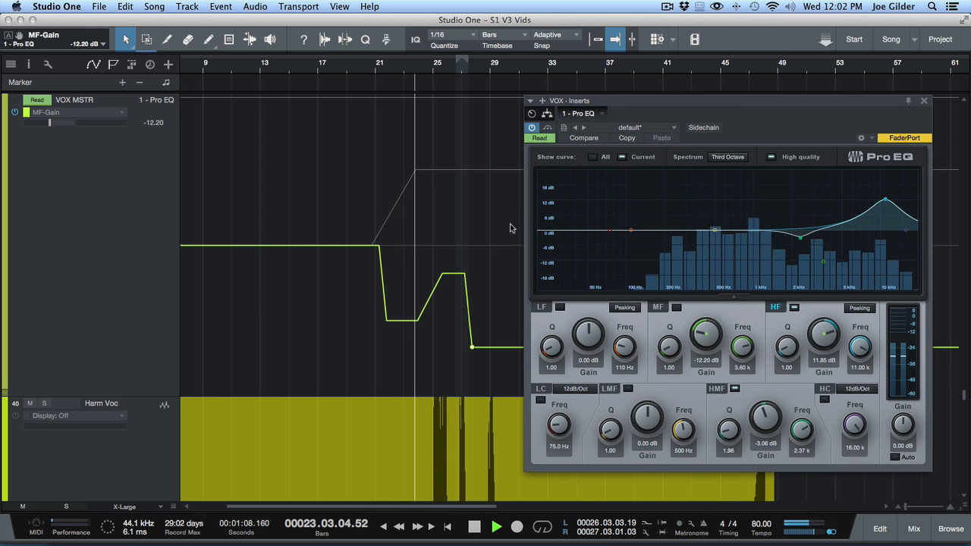
{"action": "left_click", "coordinate": [676, 307]}
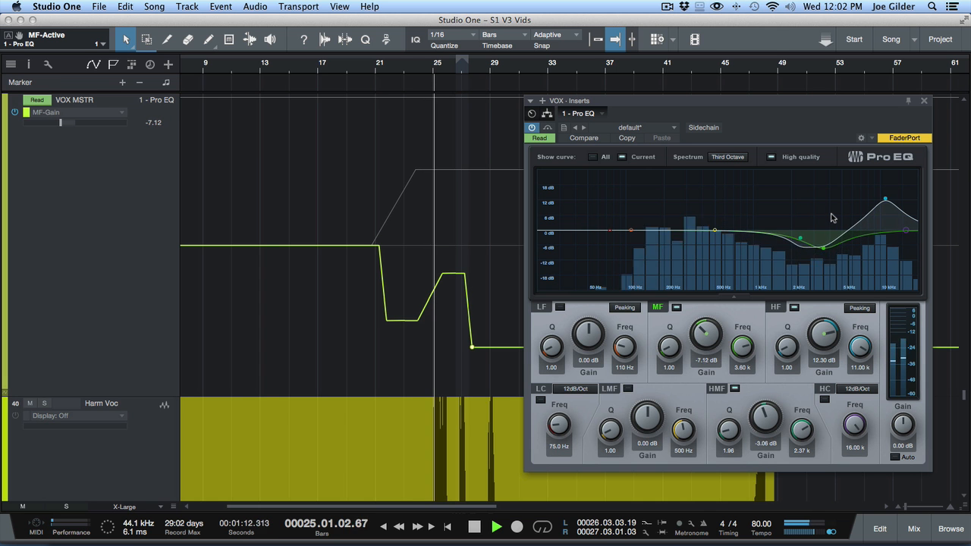
{"action": "key", "text": "space"}
- Close the Pro EQ window and delete all MF-Gain automation points between about bars 12 and 34
{"action": "left_click_drag", "start_coordinate": [794, 124], "coordinate": [559, 163]}
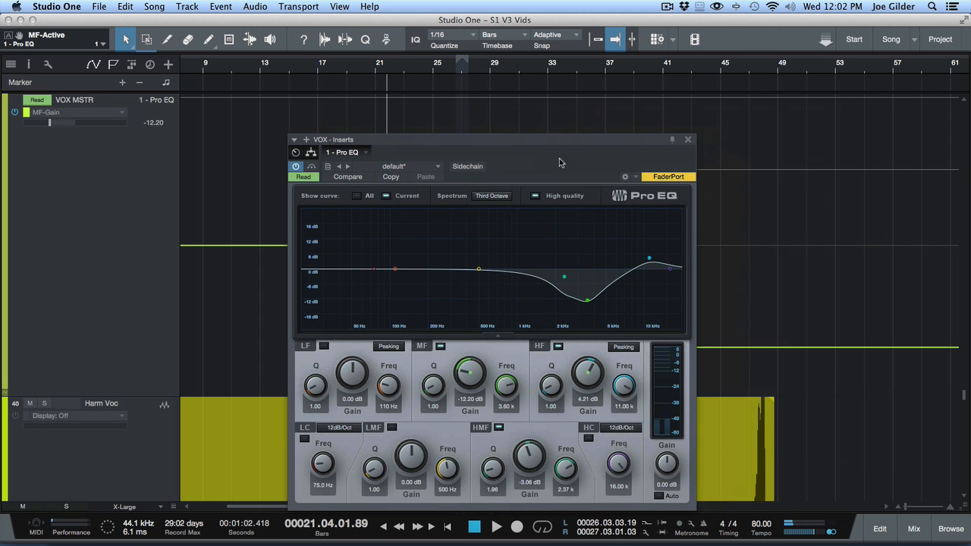
{"action": "left_click", "coordinate": [688, 140]}
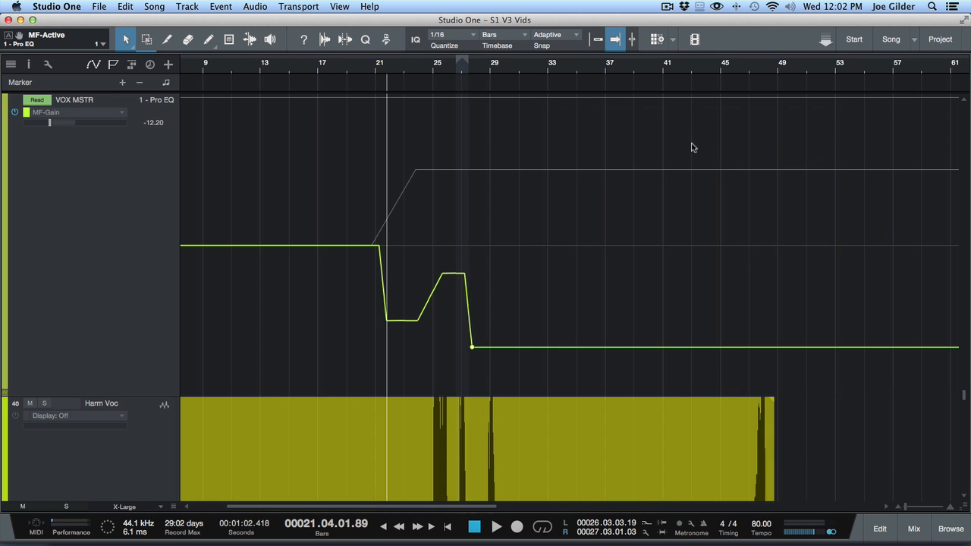
{"action": "left_click_drag", "start_coordinate": [576, 267], "coordinate": [244, 269]}
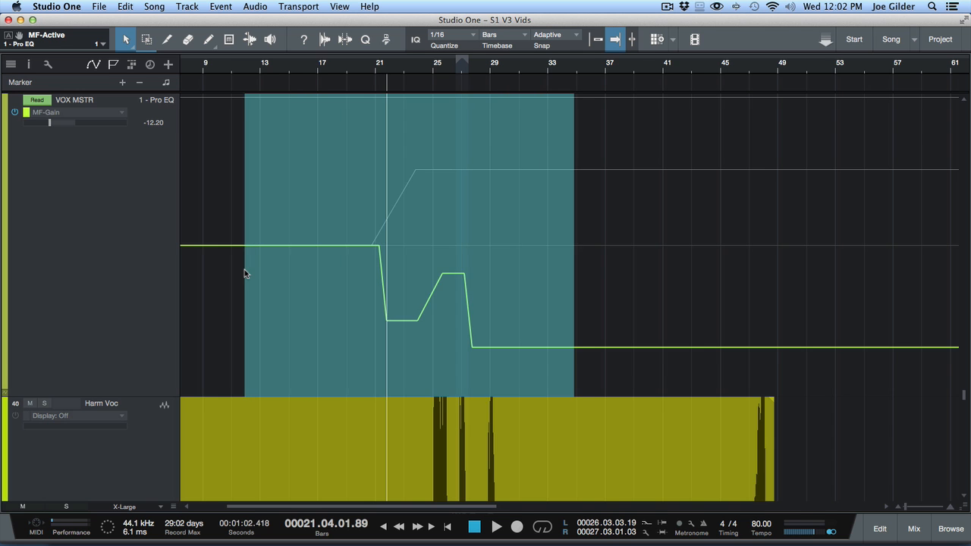
{"action": "key", "text": "Delete"}
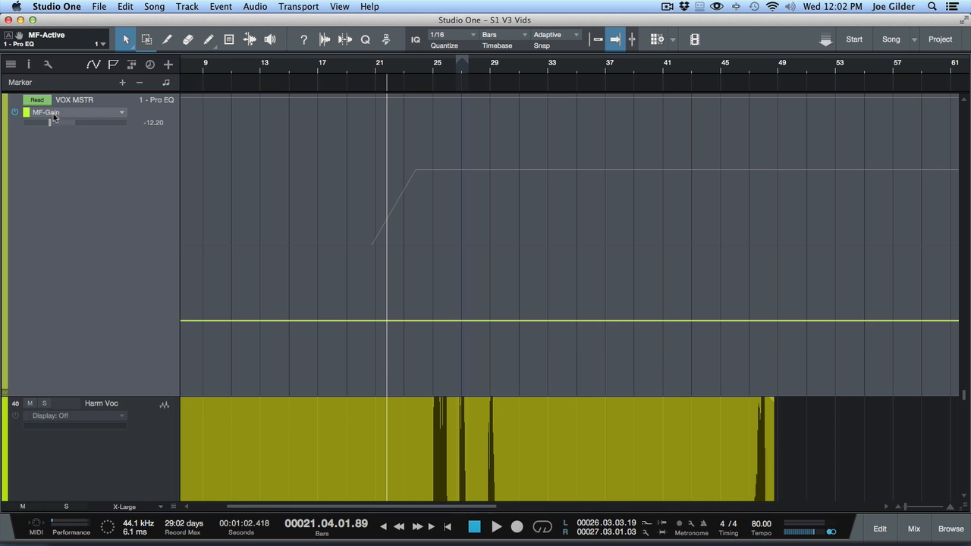
- Show the HF-Gain automation of the VOX bus and delete its ramp points between about bars 19 and 27
{"action": "left_click", "coordinate": [105, 113]}
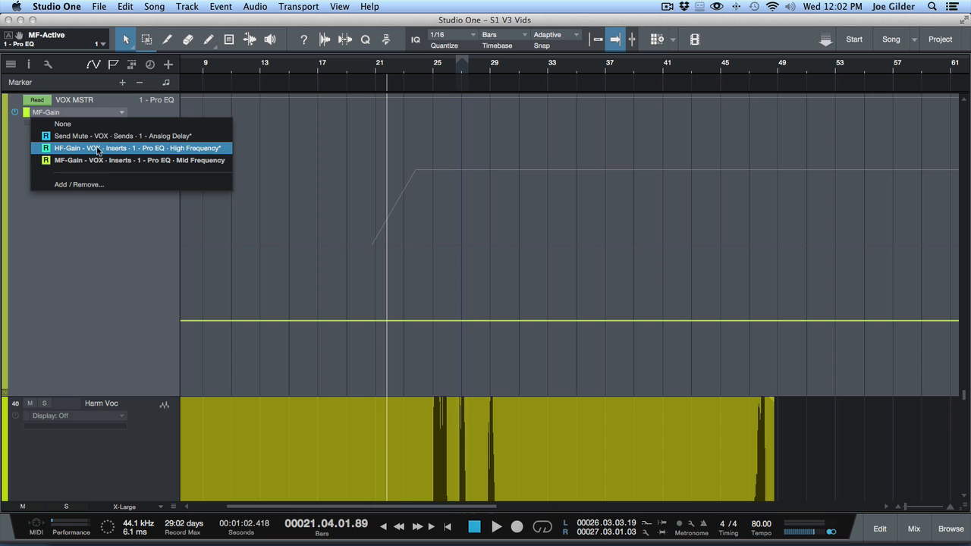
{"action": "left_click", "coordinate": [99, 141]}
{"action": "left_click_drag", "start_coordinate": [449, 244], "coordinate": [364, 245]}
{"action": "key", "text": "Delete"}
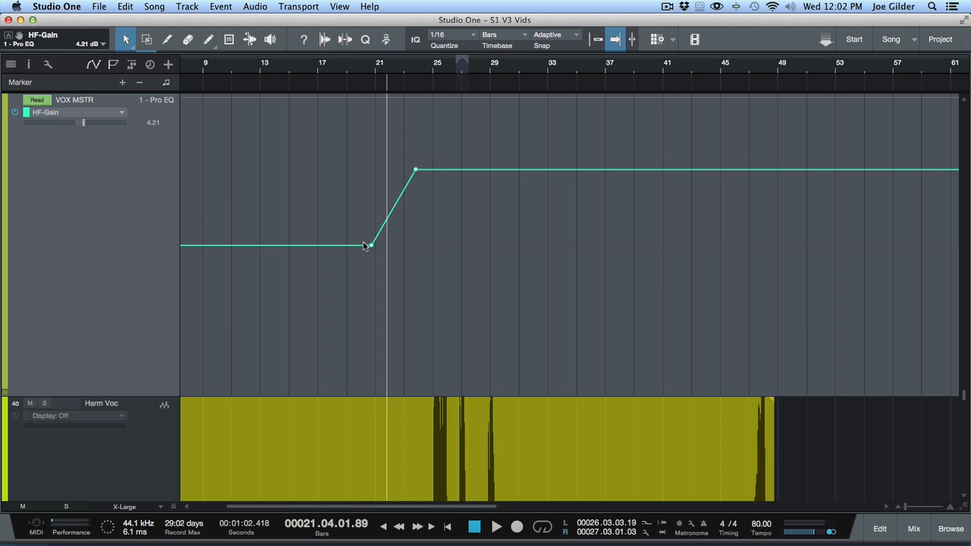
{"action": "left_click_drag", "start_coordinate": [470, 297], "coordinate": [342, 298]}
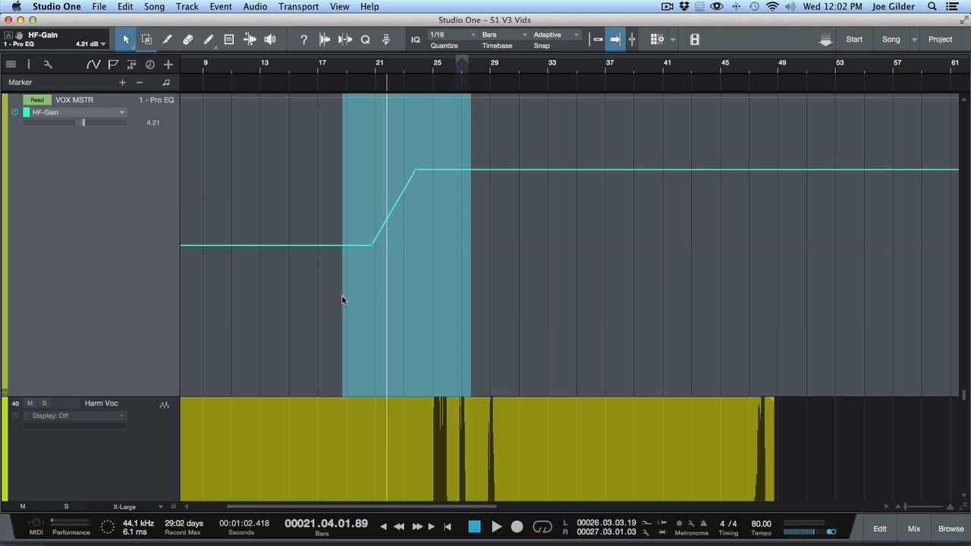
{"action": "key", "text": "Delete"}
- Open the Pro EQ on the VOX bus from the mixer and deactivate its MF band
{"action": "key", "text": "F3"}
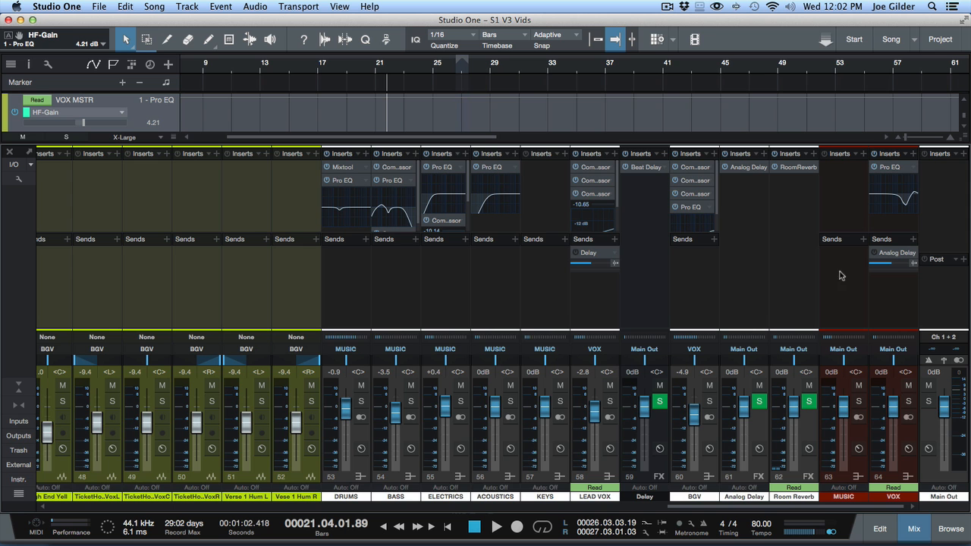
{"action": "left_click", "coordinate": [888, 167]}
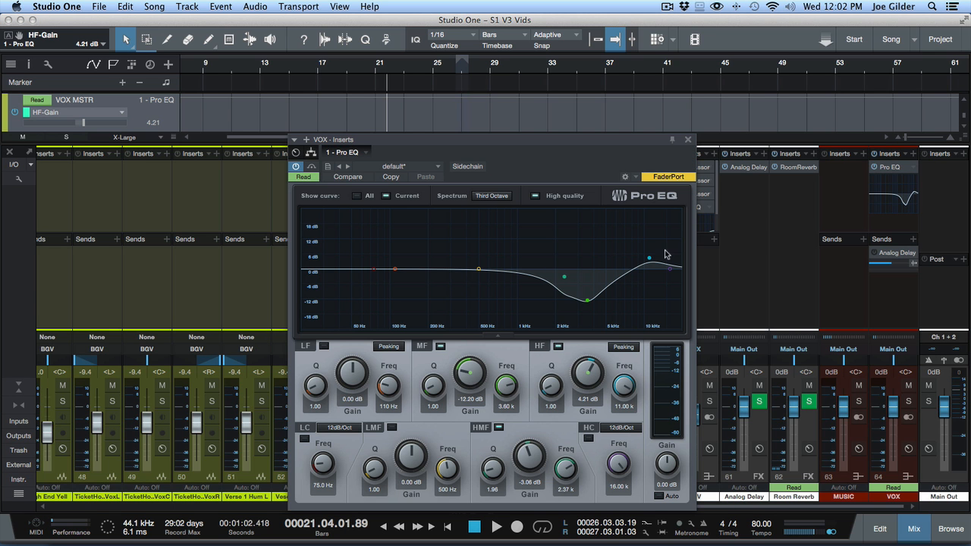
{"action": "left_click", "coordinate": [440, 346]}
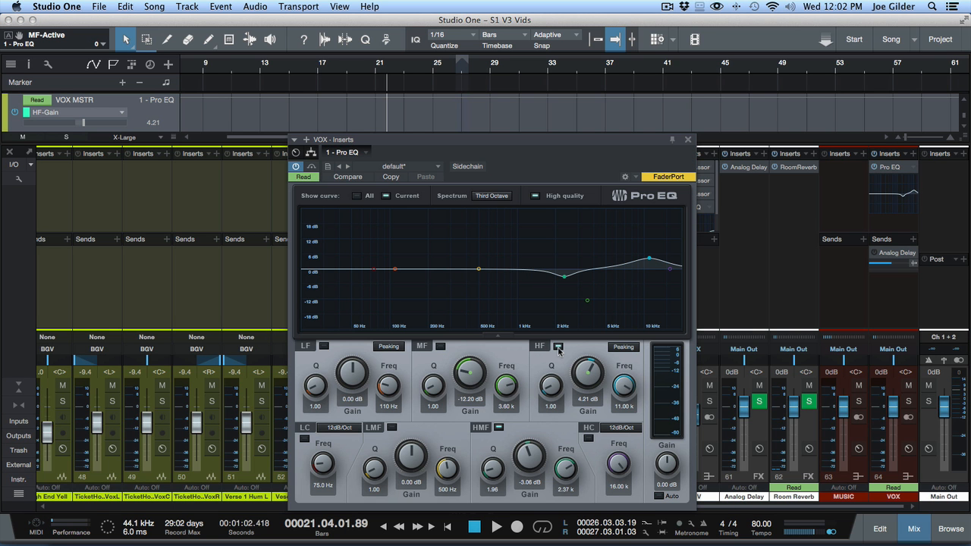